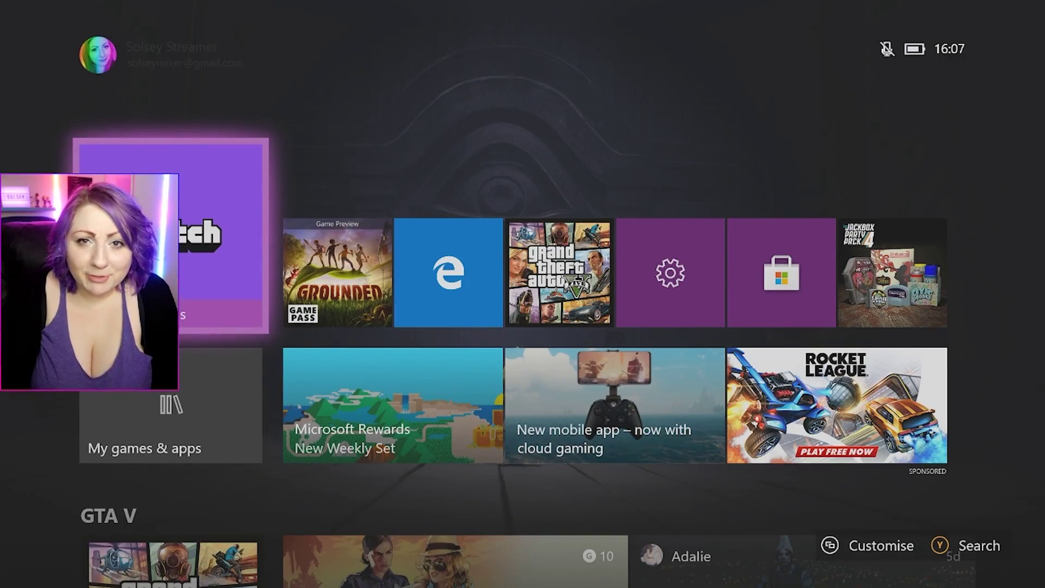
- Launch the Twitch app from the Xbox dashboard to its Home page
{"action": "key", "text": "Return"}
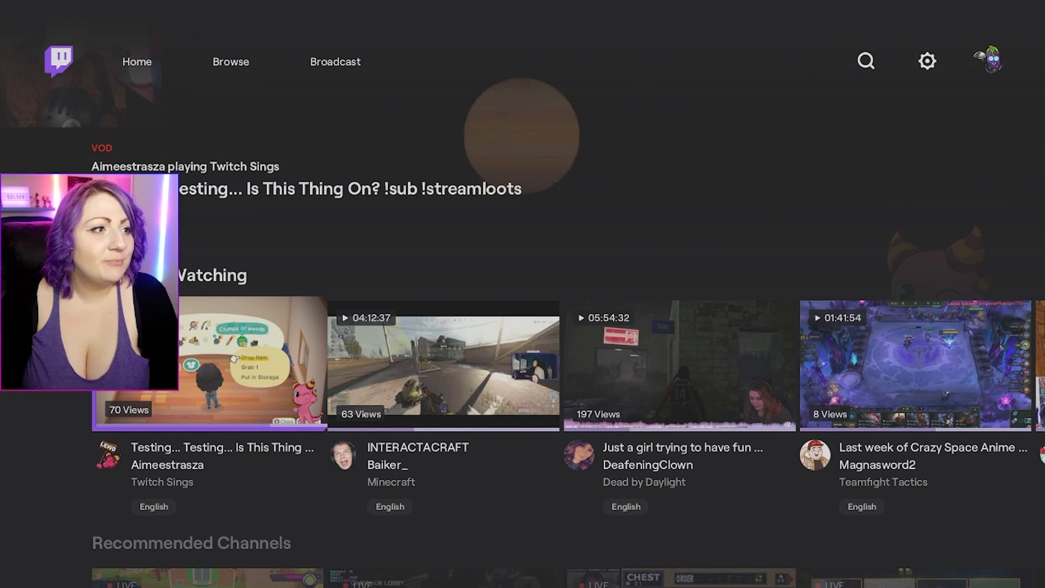
- Open Twitch's Broadcast setup for the stream titled test and reach Camera Position
{"action": "key", "text": "Up"}
{"action": "key", "text": "Right"}
{"action": "key", "text": "Right"}
{"action": "key", "text": "Return"}
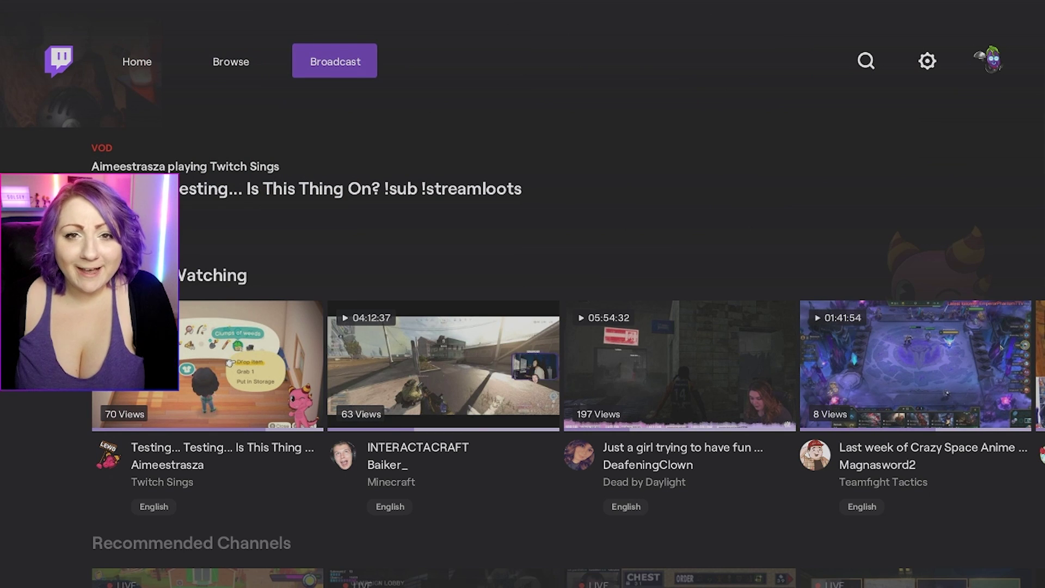
{"action": "key", "text": "Down"}
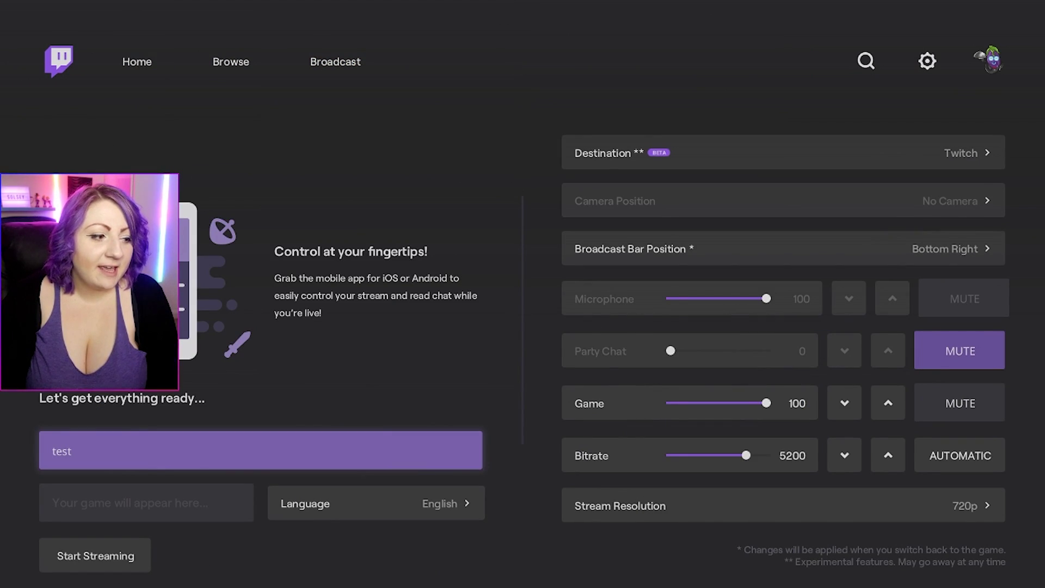
{"action": "key", "text": "Down"}
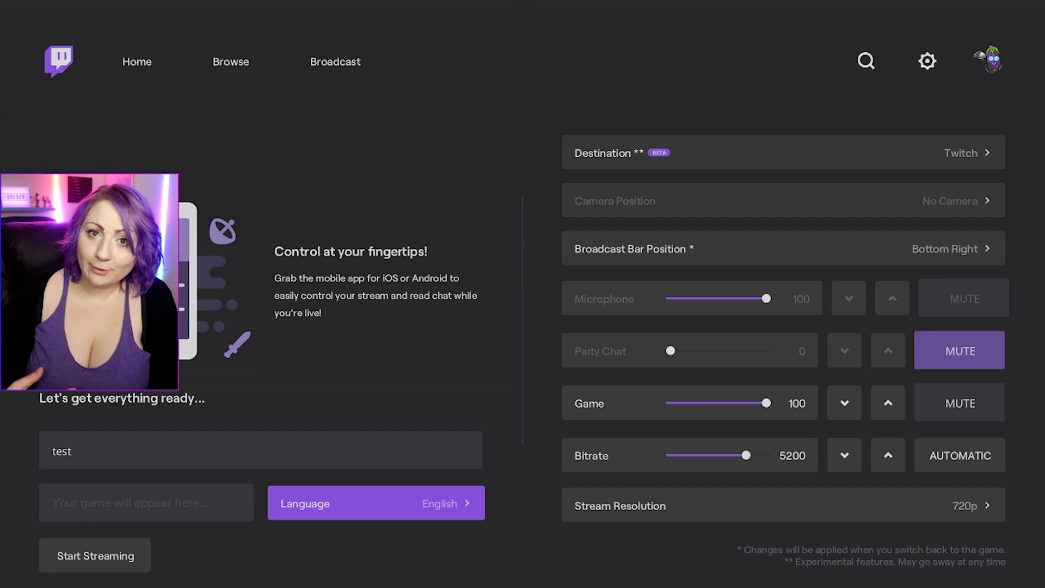
{"action": "key", "text": "Right"}
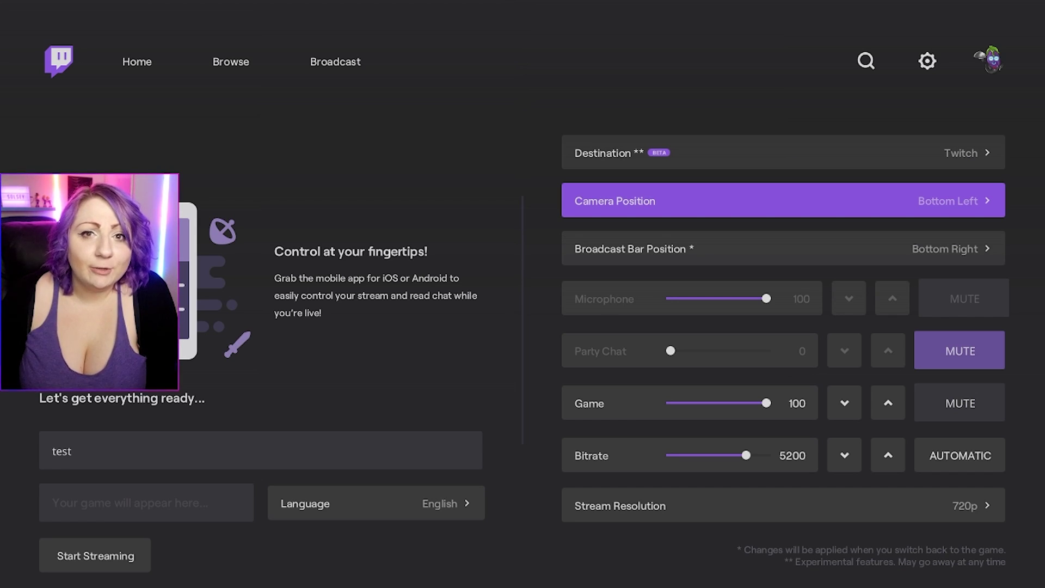
- Keep the camera at Bottom Left and the broadcast bar at Bottom Right, with microphone at 100
{"action": "key", "text": "Return"}
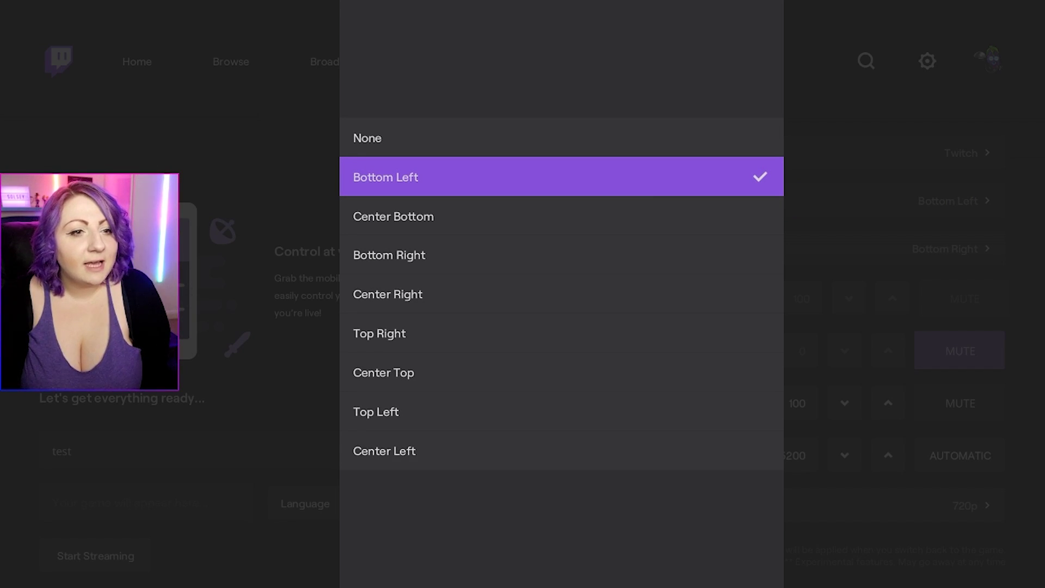
{"action": "key", "text": "Return"}
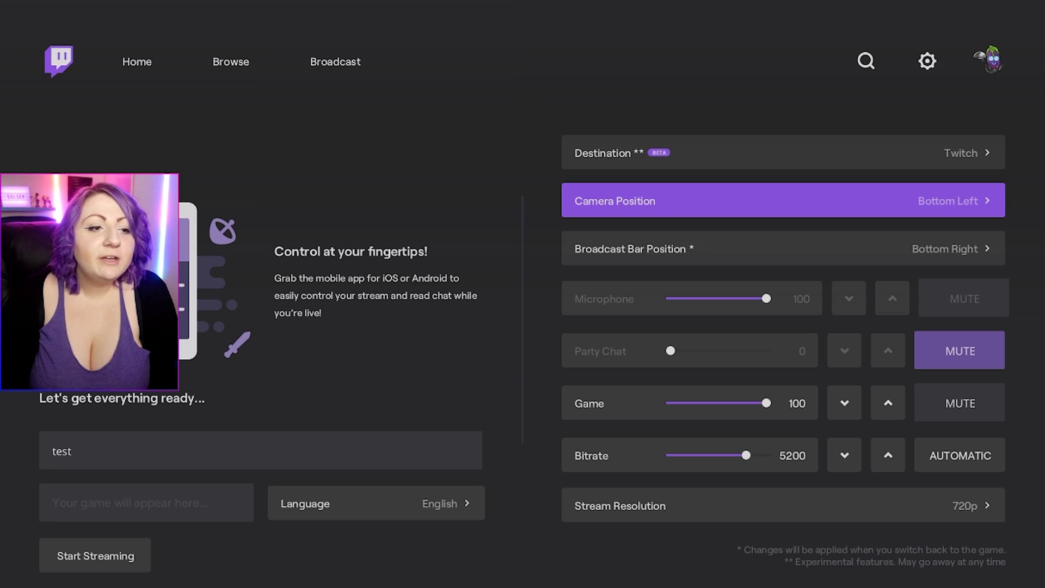
{"action": "key", "text": "Down"}
{"action": "key", "text": "Down"}
{"action": "key", "text": "Up"}
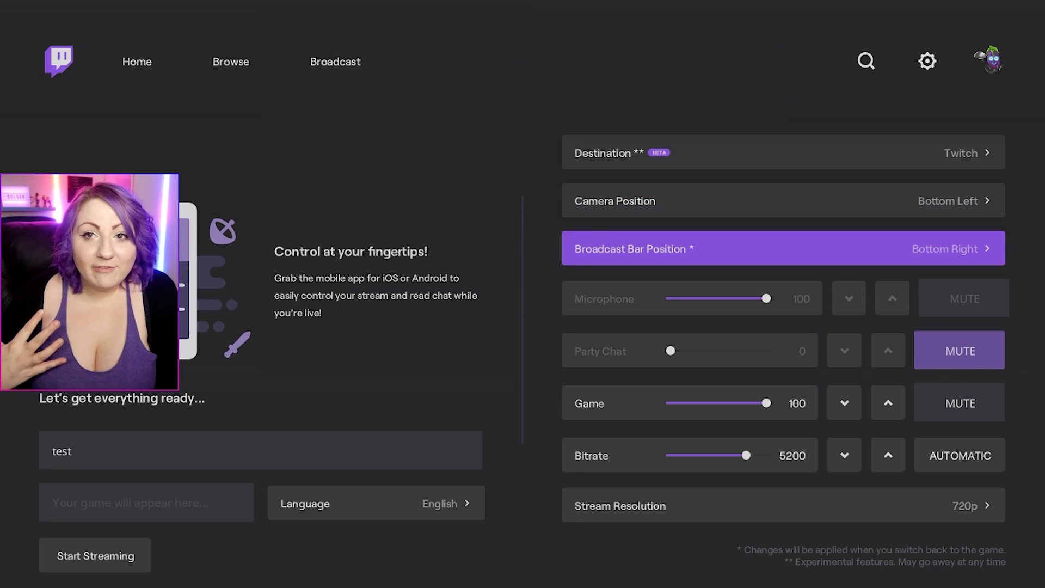
{"action": "key", "text": "Down"}
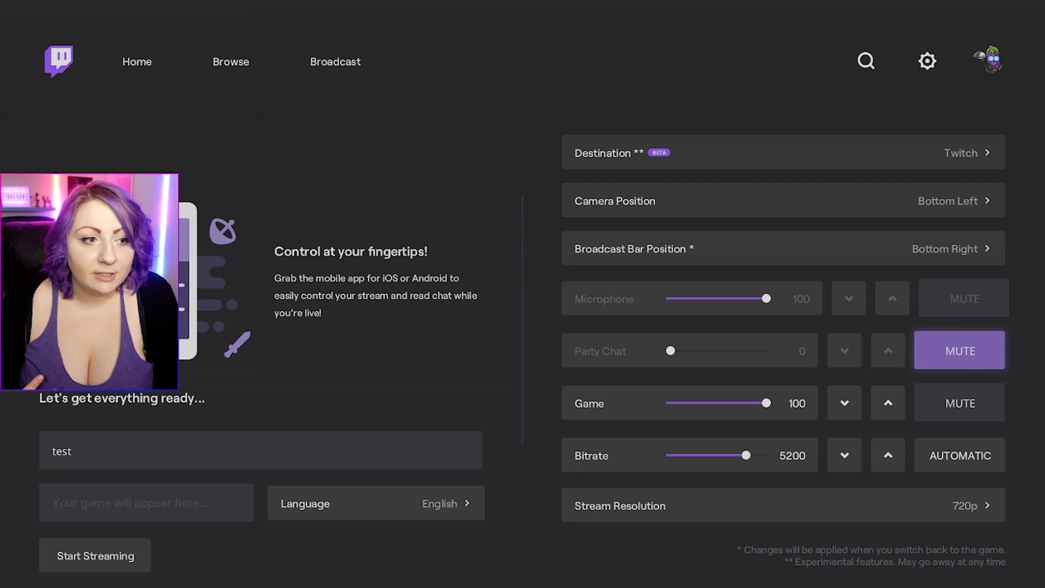
{"action": "key", "text": "Up"}
{"action": "key", "text": "Down"}
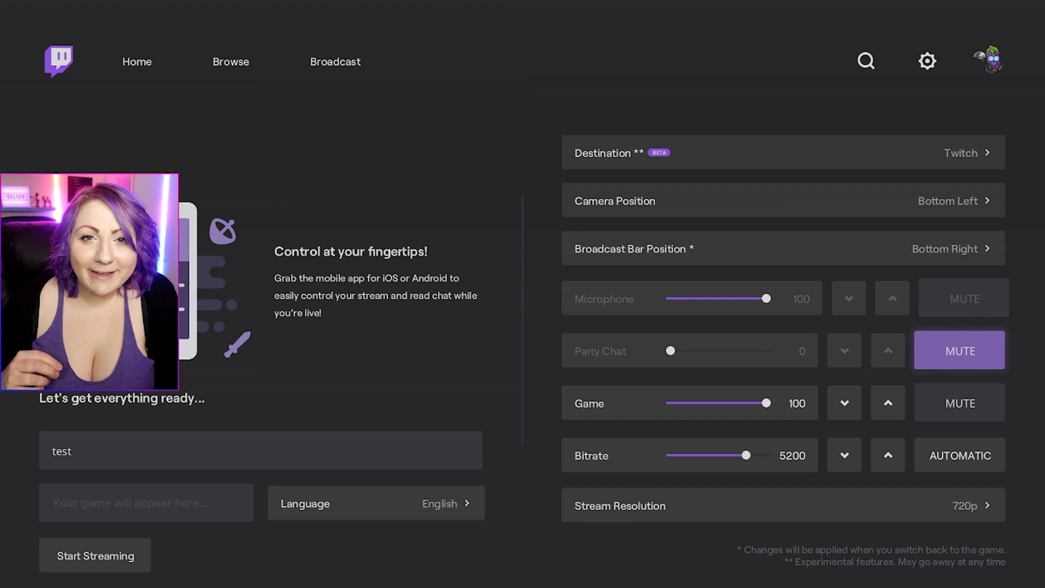
{"action": "key", "text": "Up"}
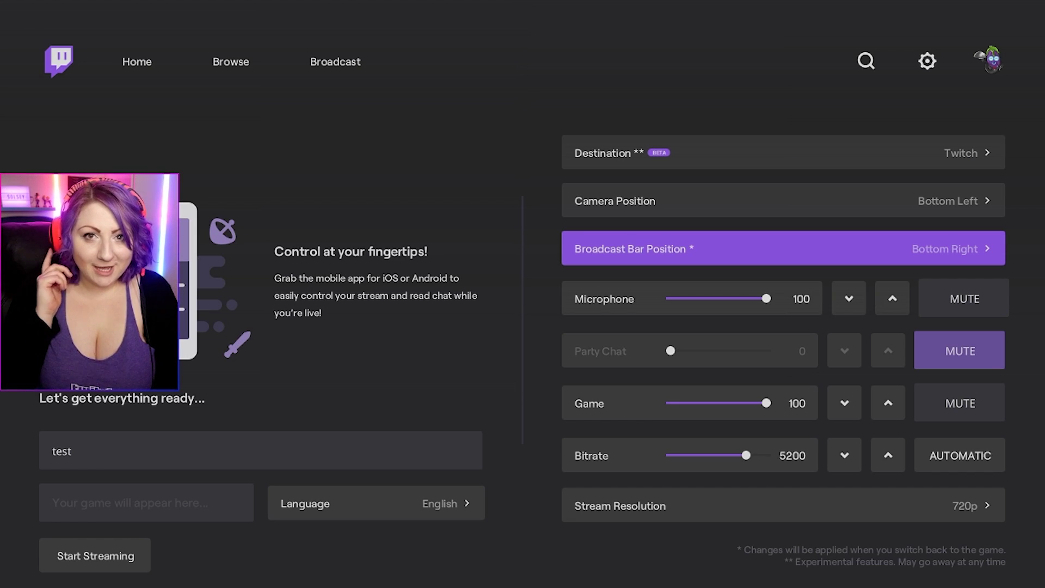
{"action": "key", "text": "Down"}
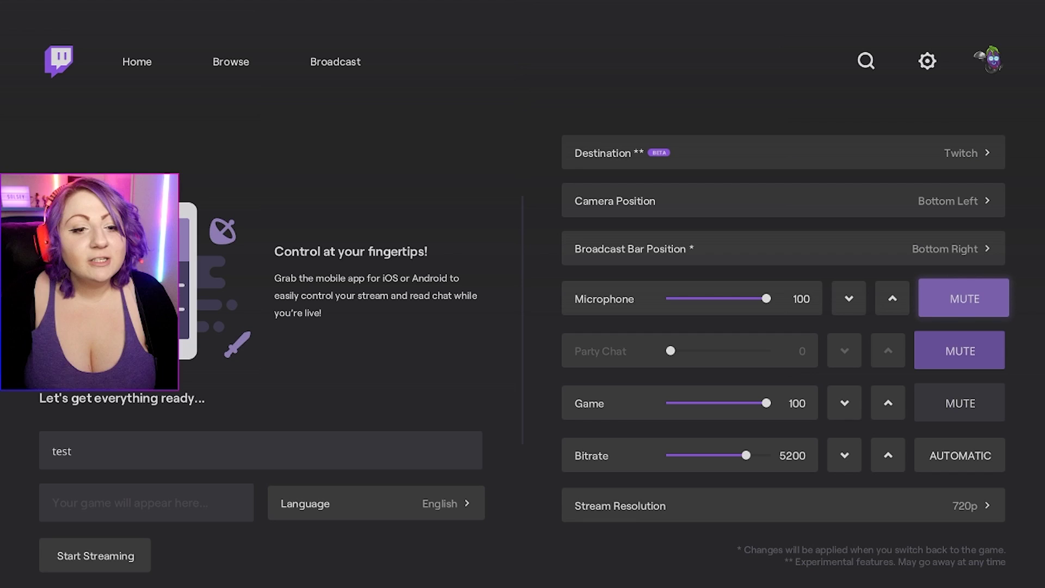
- Lower the Game audio volume from 100 to 60
{"action": "key", "text": "Down"}
{"action": "key", "text": "Down"}
{"action": "key", "text": "Left"}
{"action": "key", "text": "Left"}
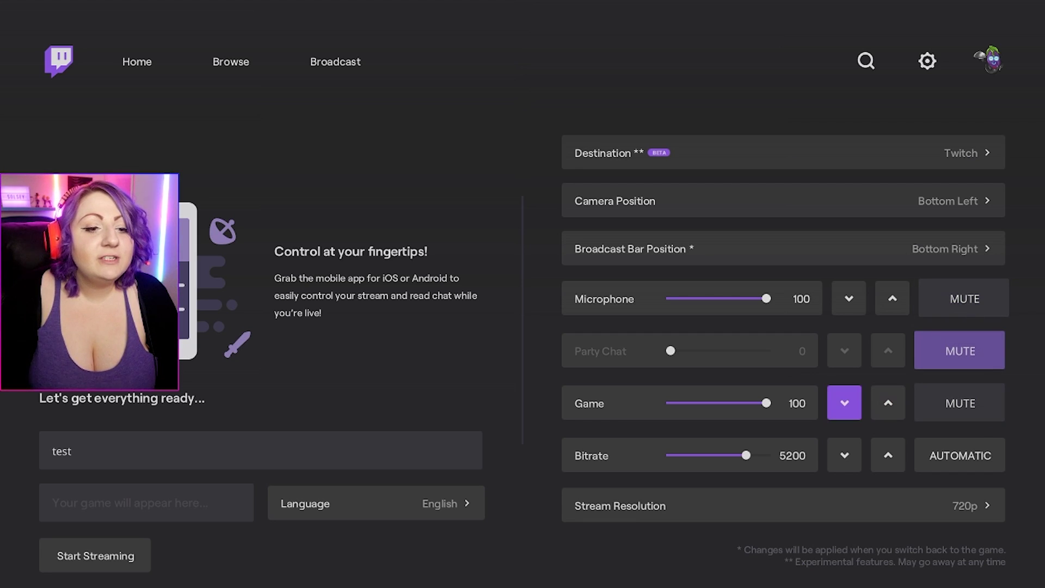
{"action": "key", "text": "Left"}
{"action": "key", "text": "Right"}
{"action": "key", "text": "Right"}
{"action": "key", "text": "Left"}
{"action": "key", "text": "Up"}
{"action": "key", "text": "Return"}
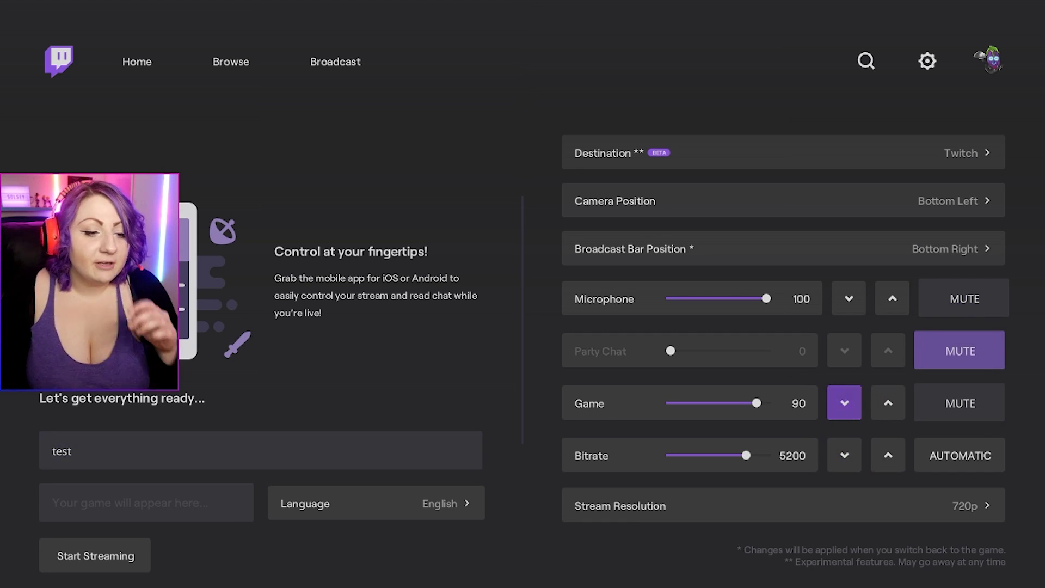
{"action": "key", "text": "Return"}
{"action": "key", "text": "Return"}
{"action": "key", "text": "Return"}
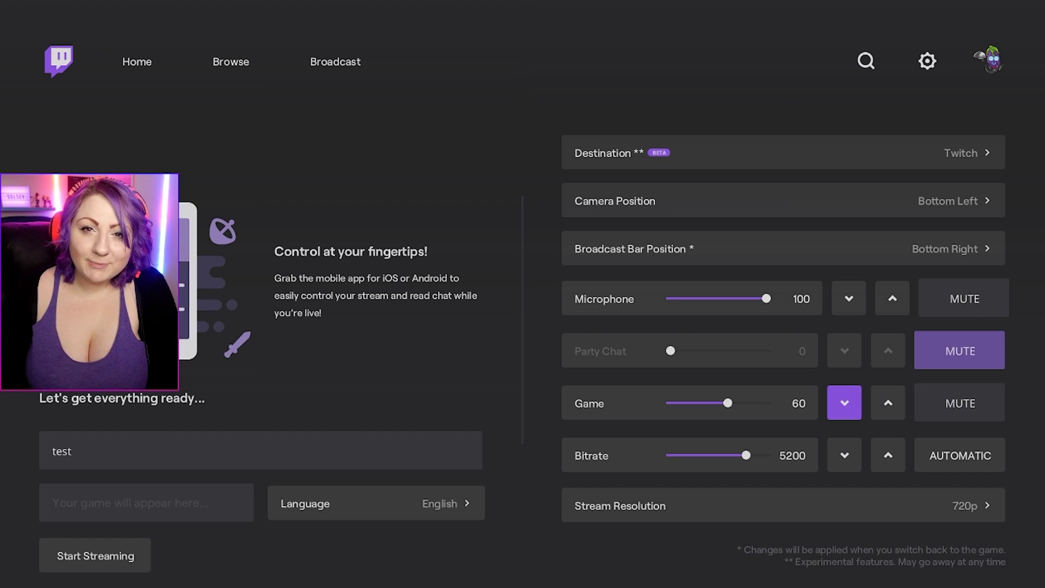
{"action": "key", "text": "Up"}
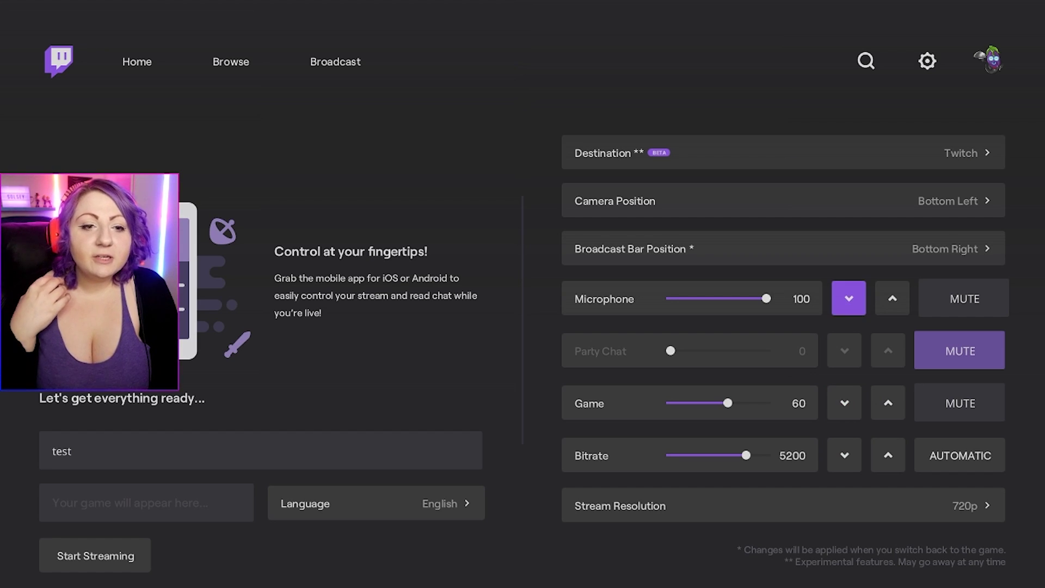
{"action": "key", "text": "Down"}
- Unmute Party Chat audio so it shows volume 100
{"action": "key", "text": "Up"}
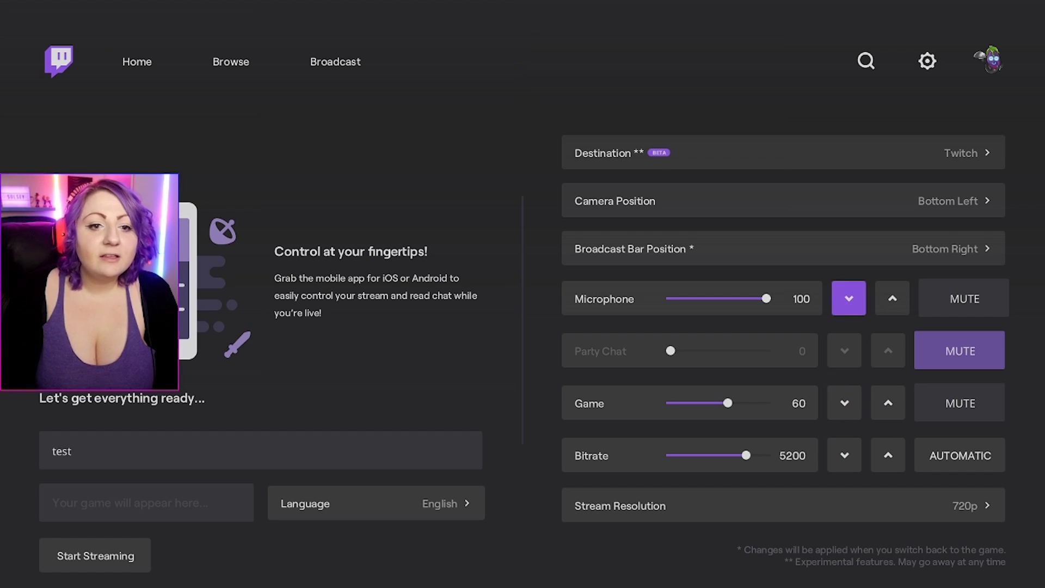
{"action": "key", "text": "Right"}
{"action": "key", "text": "Right"}
{"action": "key", "text": "Down"}
{"action": "key", "text": "Return"}
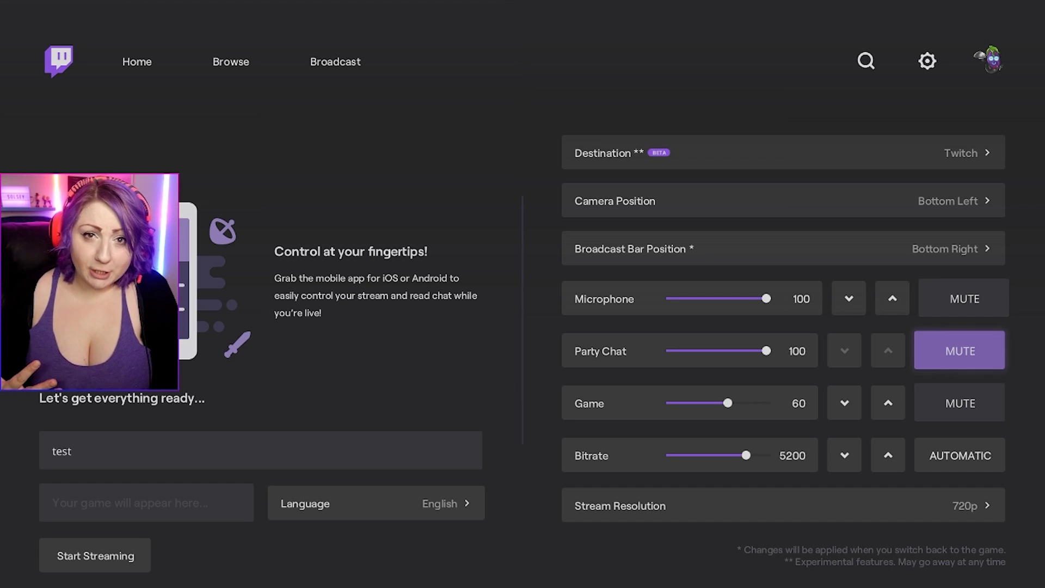
- Mute Party Chat again so its volume reads 0
{"action": "key", "text": "Return"}
{"action": "key", "text": "Down"}
{"action": "key", "text": "Down"}
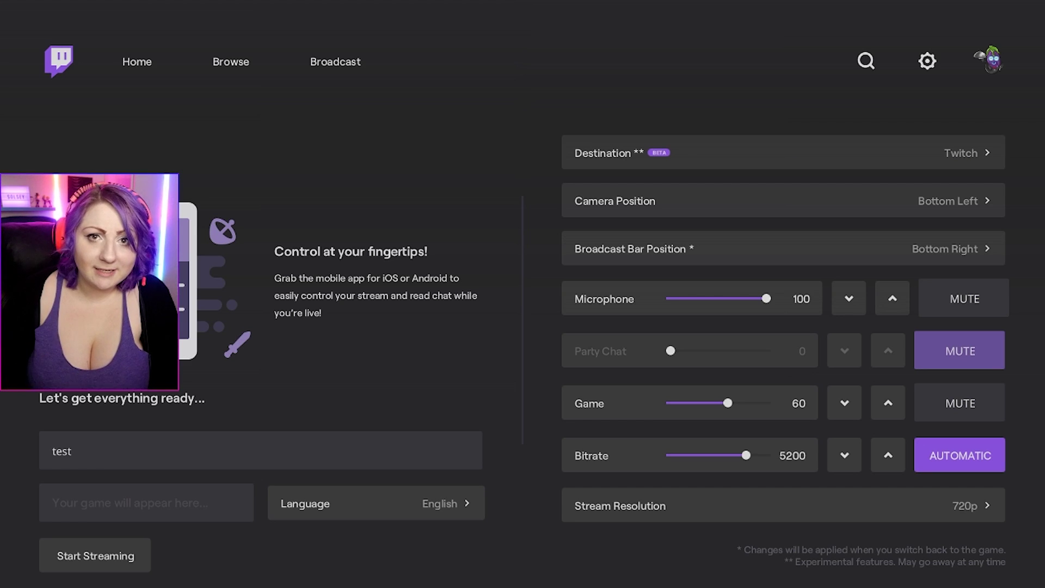
- Launch Microsoft Edge from the Xbox guide's pinned apps
{"action": "key", "text": "super"}
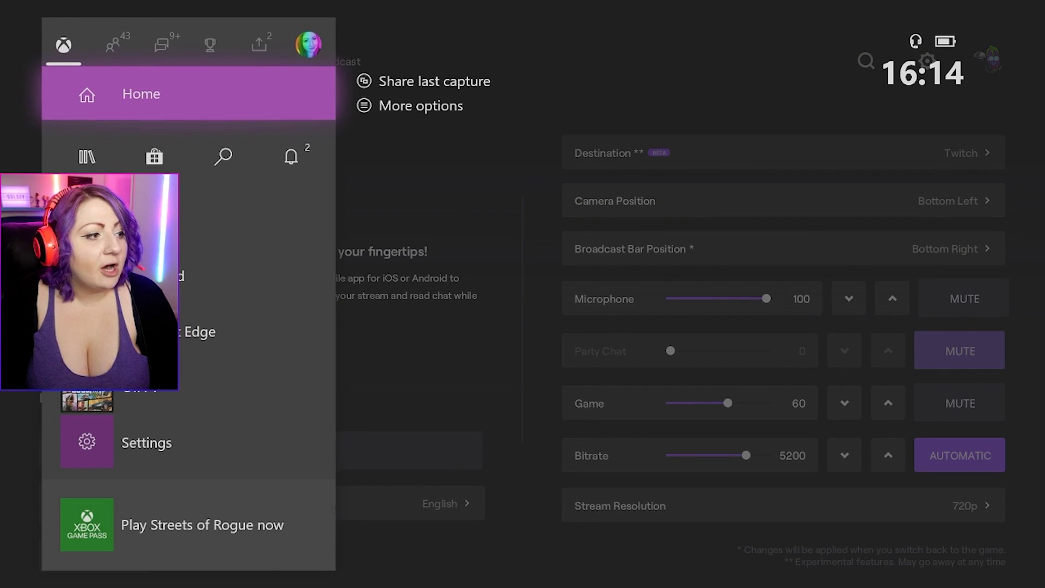
{"action": "key", "text": "Down"}
{"action": "key", "text": "Down"}
{"action": "key", "text": "Down"}
{"action": "key", "text": "Return"}
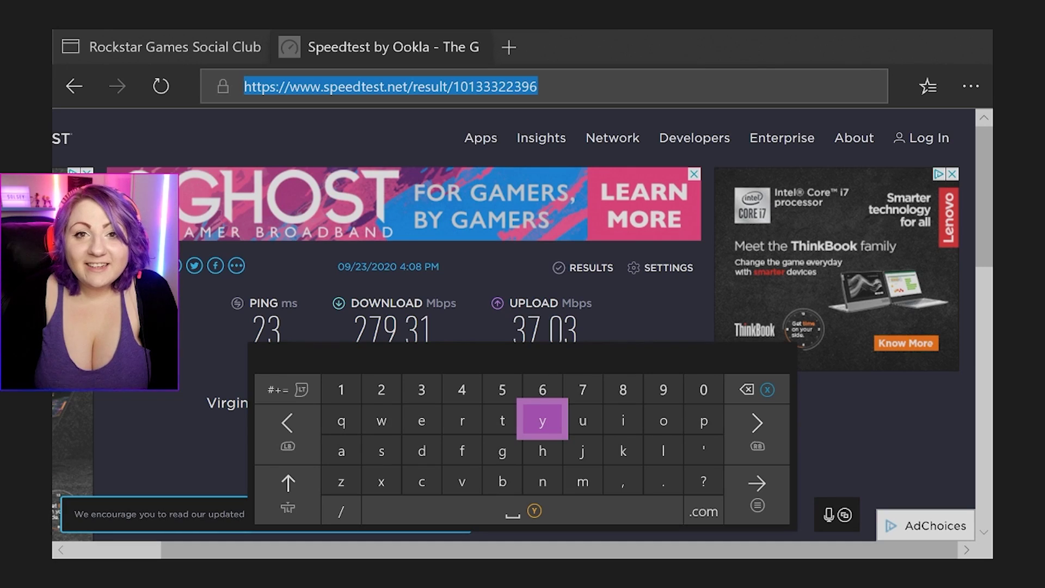
- Search Bing for 'speed test' using the on-screen keyboard
{"action": "key", "text": "Left"}
{"action": "key", "text": "Left"}
{"action": "key", "text": "Left"}
{"action": "key", "text": "Left"}
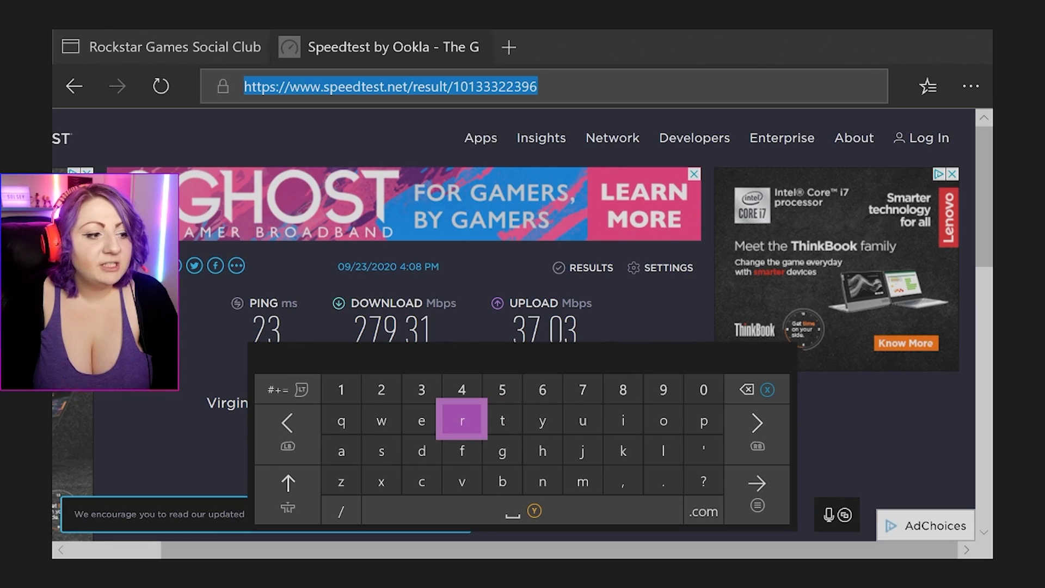
{"action": "key", "text": "Down"}
{"action": "key", "text": "Right"}
{"action": "type", "text": "sp"}
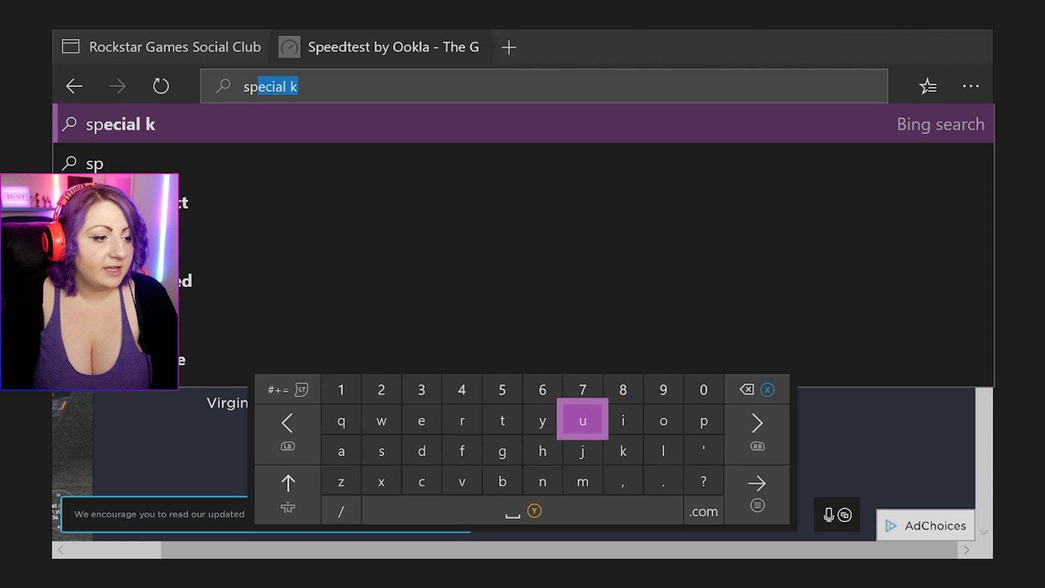
{"action": "key", "text": "Return"}
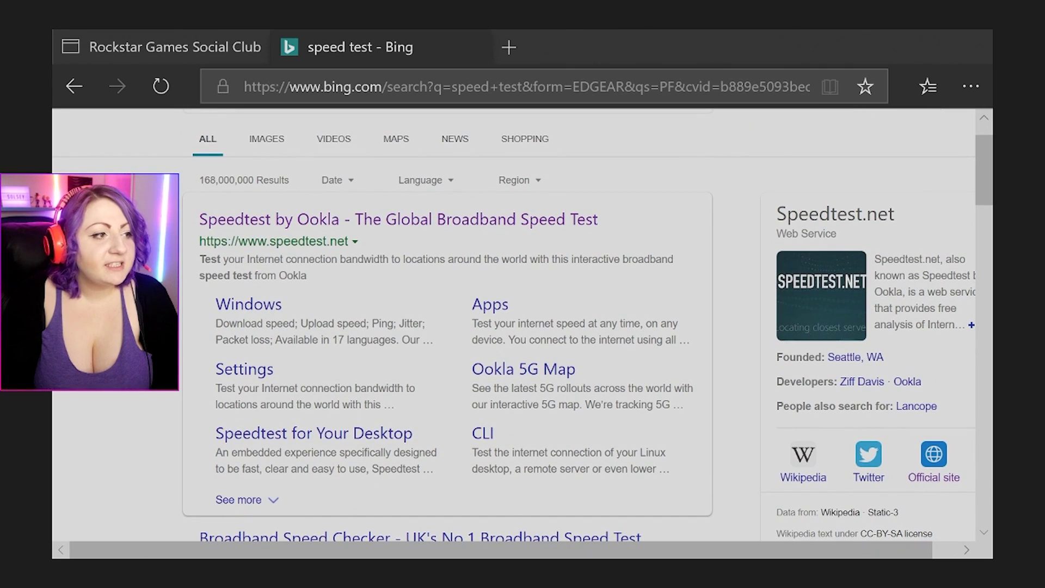
- Run Speedtest by Ookla: 26 ms ping, 289.53 Mbps download, 36.09 Mbps upload
{"action": "left_click", "coordinate": [243, 180]}
{"action": "left_click", "coordinate": [541, 436]}
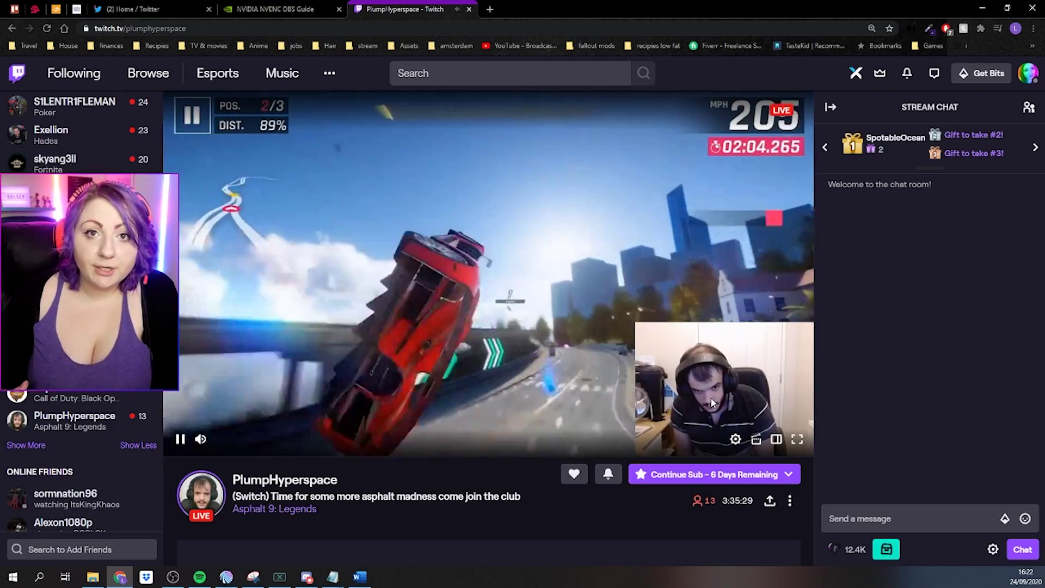
- Show the Twitch player's Quality options: Auto, 720p Source, 720p and 480p
{"action": "left_click", "coordinate": [735, 439]}
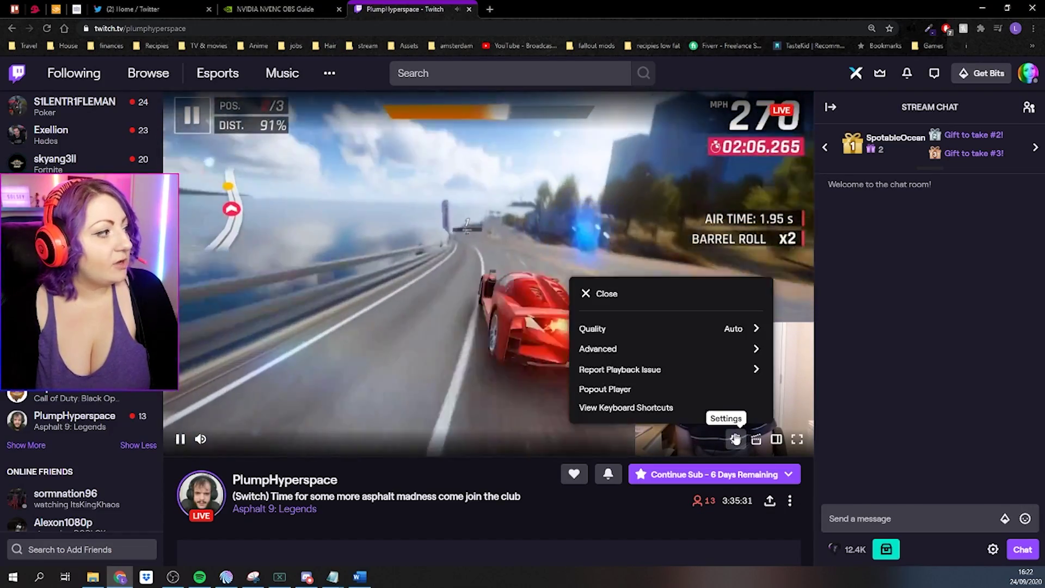
{"action": "left_click", "coordinate": [753, 329]}
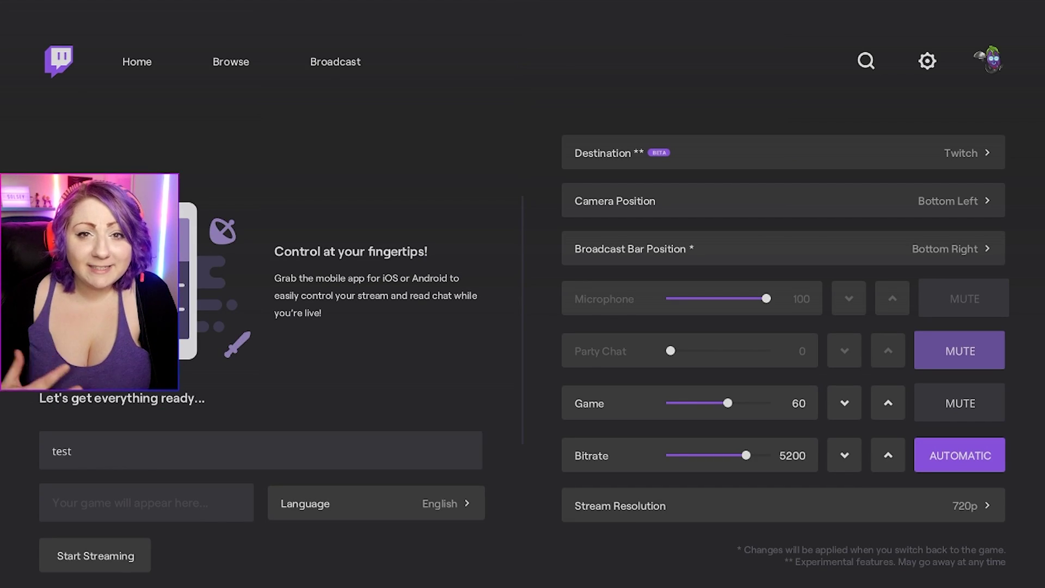
- Move to Stream Resolution, leaving it at 720p with Bitrate at 4500
{"action": "key", "text": "Down"}
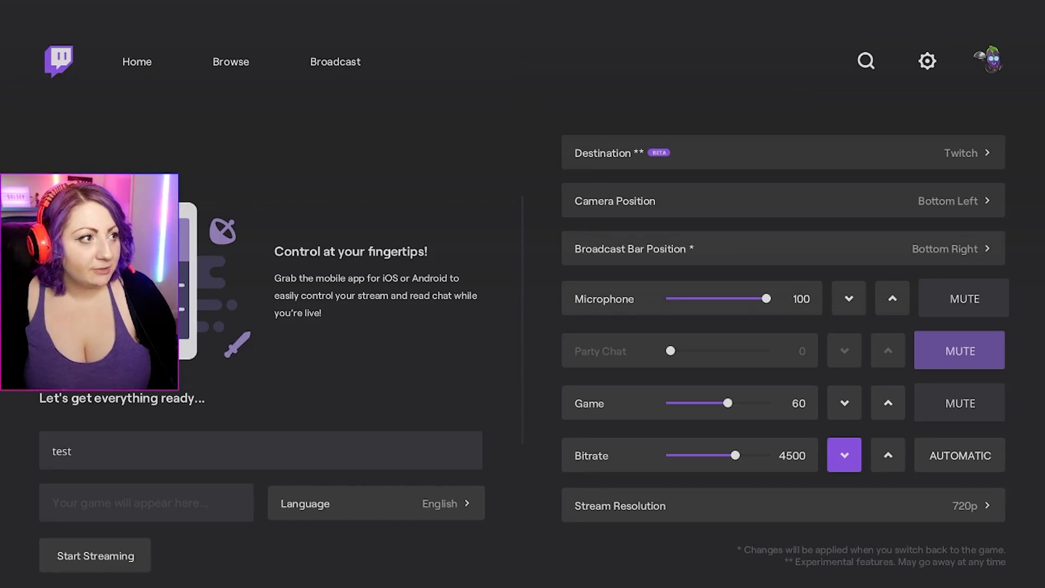
- Start streaming the test broadcast live, then select Stop Streaming
{"action": "left_click", "coordinate": [784, 505]}
{"action": "left_click", "coordinate": [376, 502]}
{"action": "left_click", "coordinate": [261, 451]}
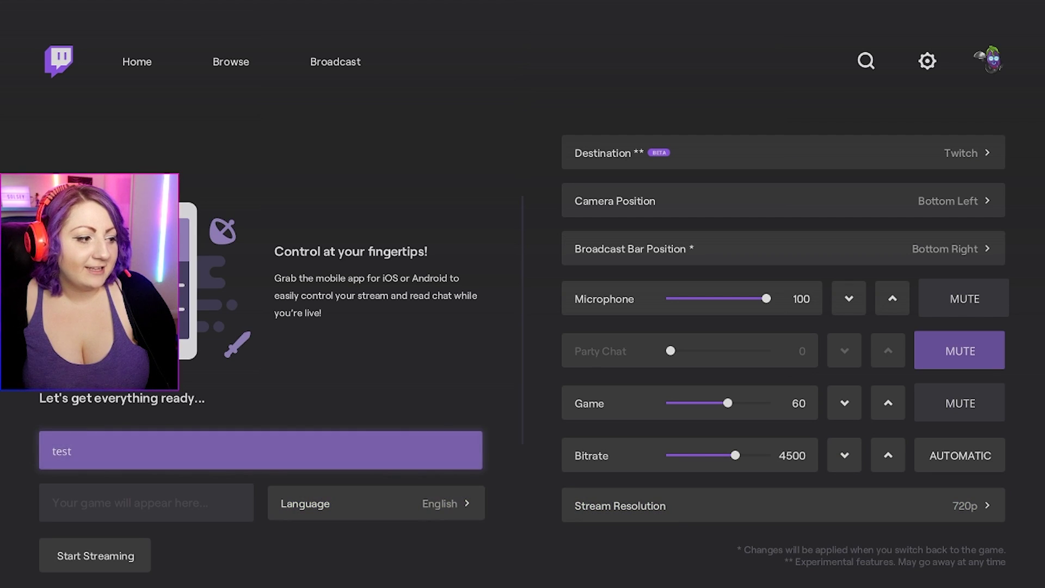
{"action": "left_click", "coordinate": [375, 503]}
{"action": "left_click", "coordinate": [784, 505]}
{"action": "left_click", "coordinate": [95, 555]}
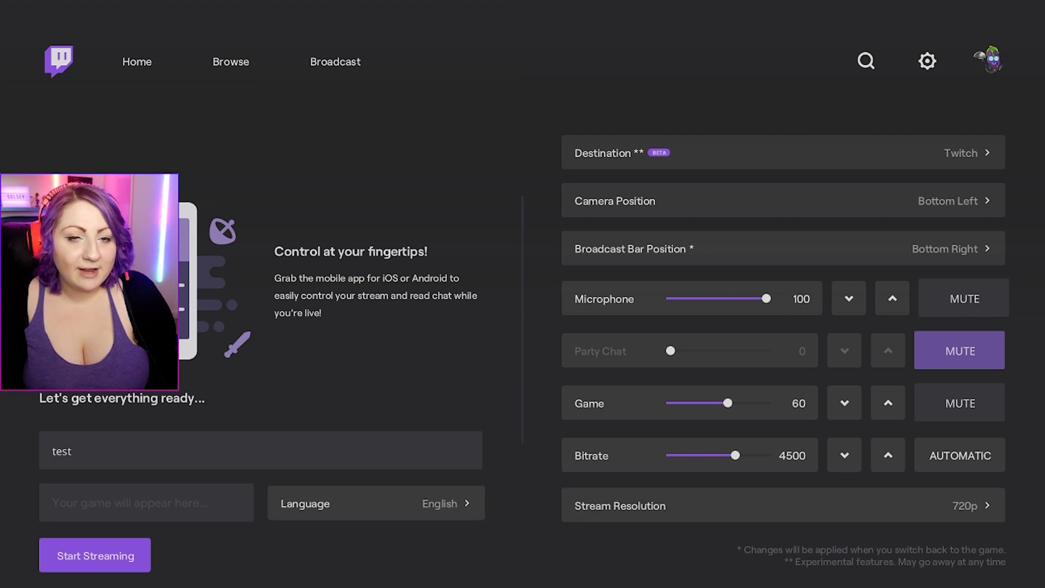
{"action": "key", "text": "Return"}
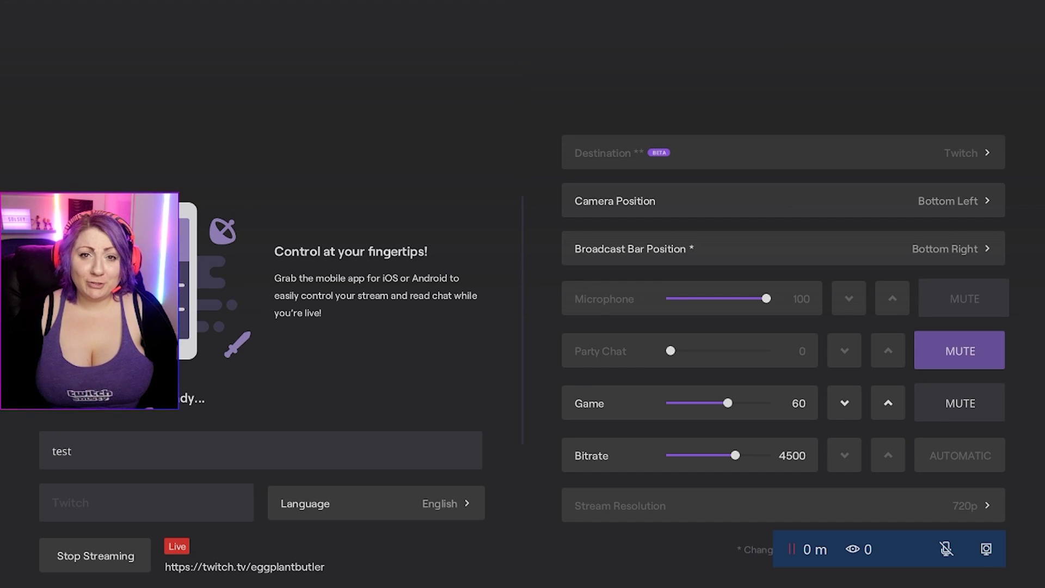
{"action": "left_click", "coordinate": [95, 555]}
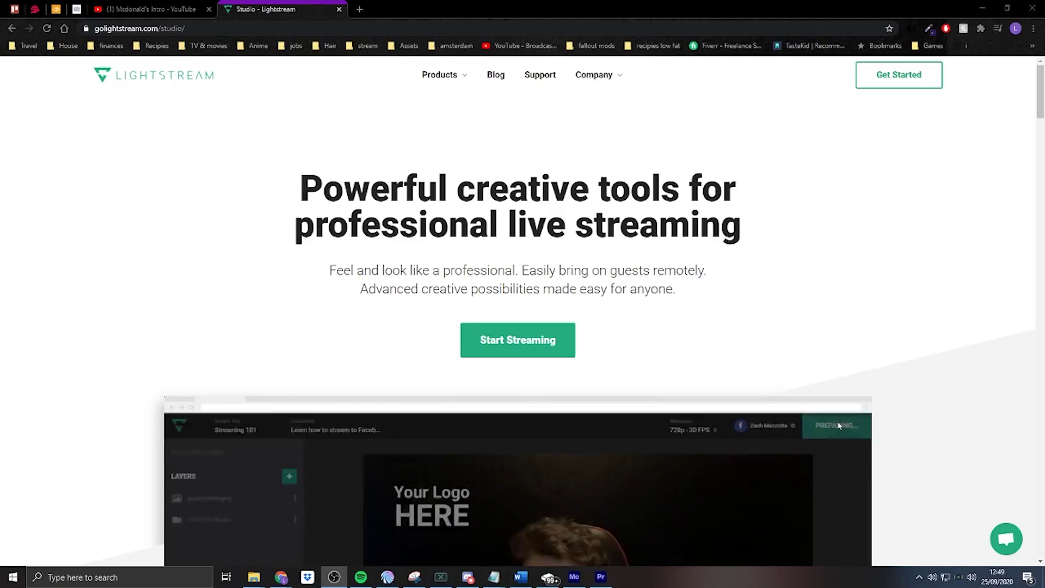
- Scroll down through the golightstream.com studio streaming page
{"action": "scroll", "coordinate": [847, 342], "scroll_direction": "down", "scroll_amount": 6}
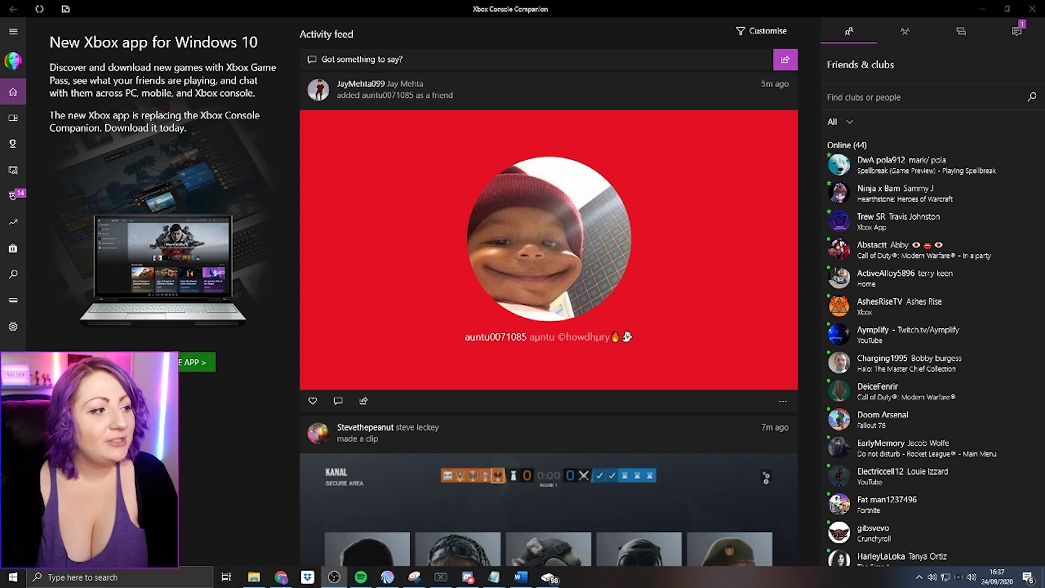
- Connect Xbox Console Companion to the XBOXONE console so Grounded - Game Preview shows as Now Playing
{"action": "left_click", "coordinate": [15, 300]}
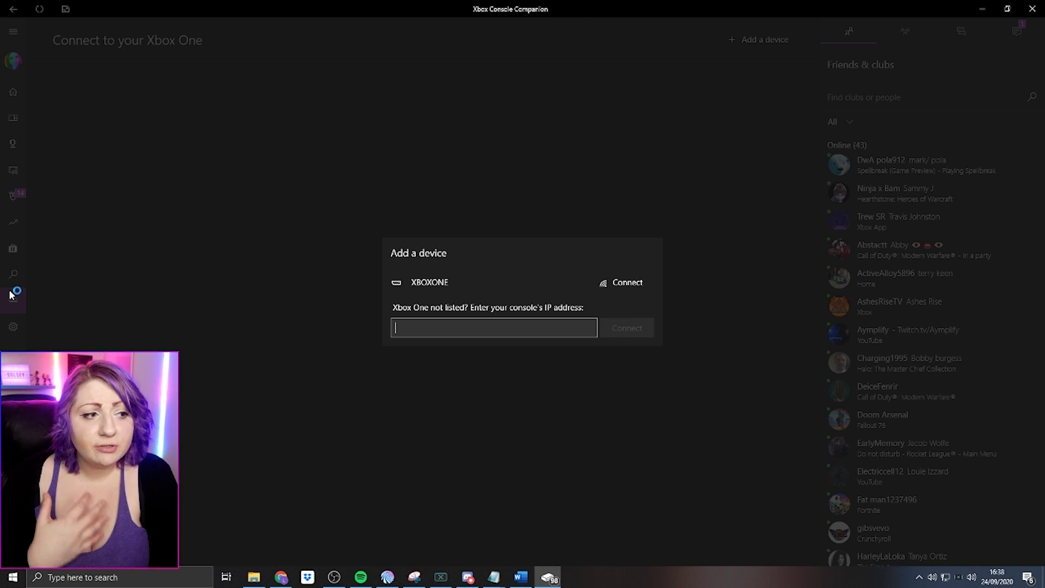
{"action": "left_click", "coordinate": [462, 289]}
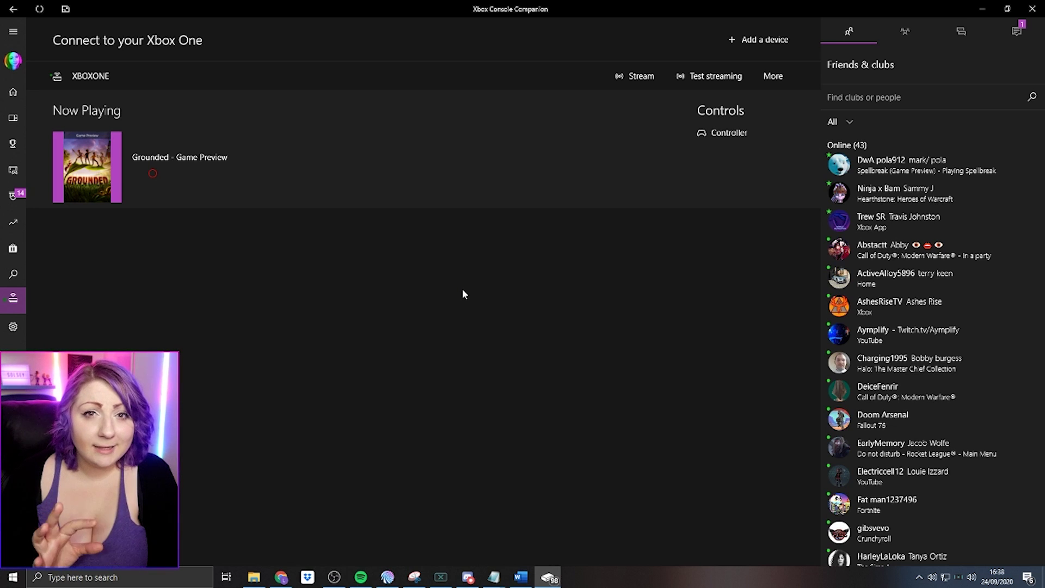
- Stream Grounded from the XBOXONE console to the PC, then switch to OBS Studio
{"action": "left_click", "coordinate": [641, 75]}
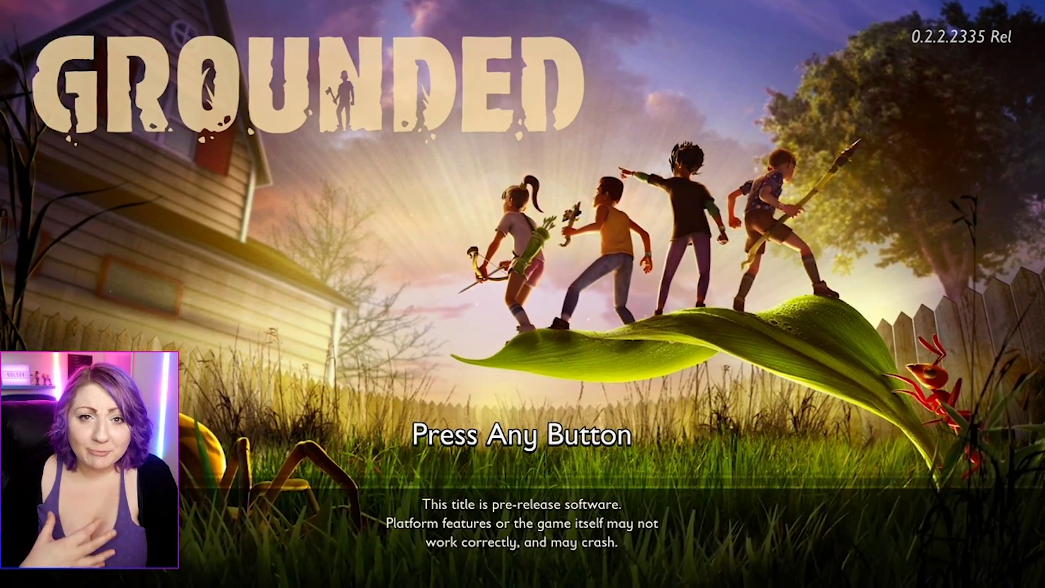
{"action": "key", "text": "alt+Tab"}
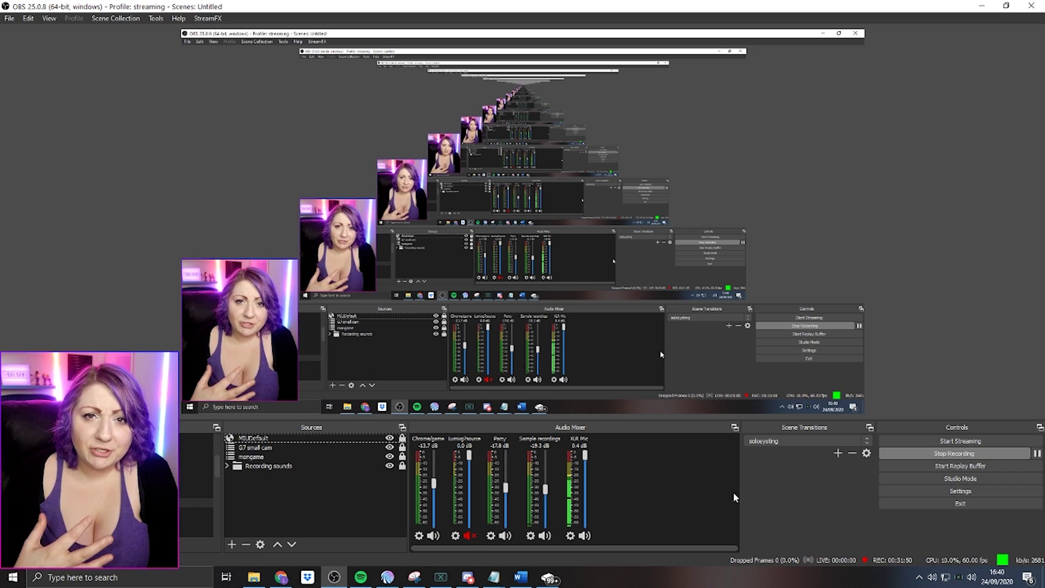
- Add a Game Capture source named 'xboxg' set to capture the Xbox Console Companion window
{"action": "left_click", "coordinate": [232, 544]}
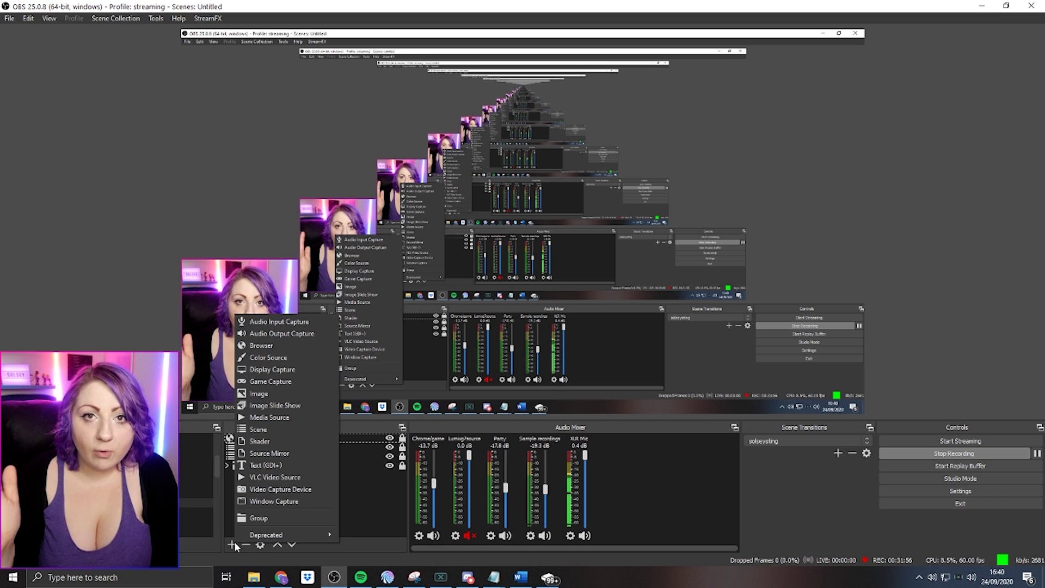
{"action": "left_click", "coordinate": [265, 381]}
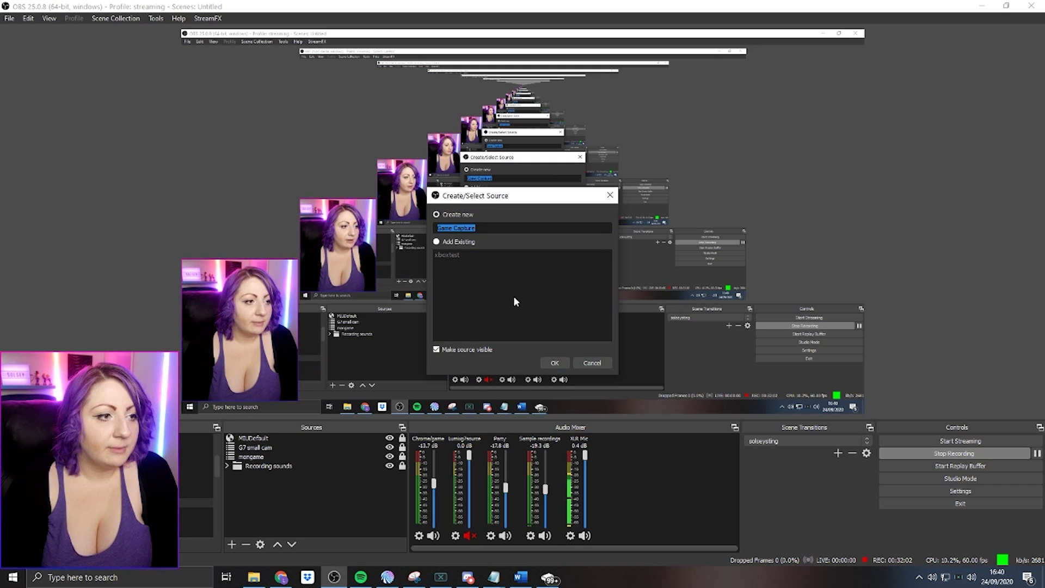
{"action": "type", "text": "xboxg"}
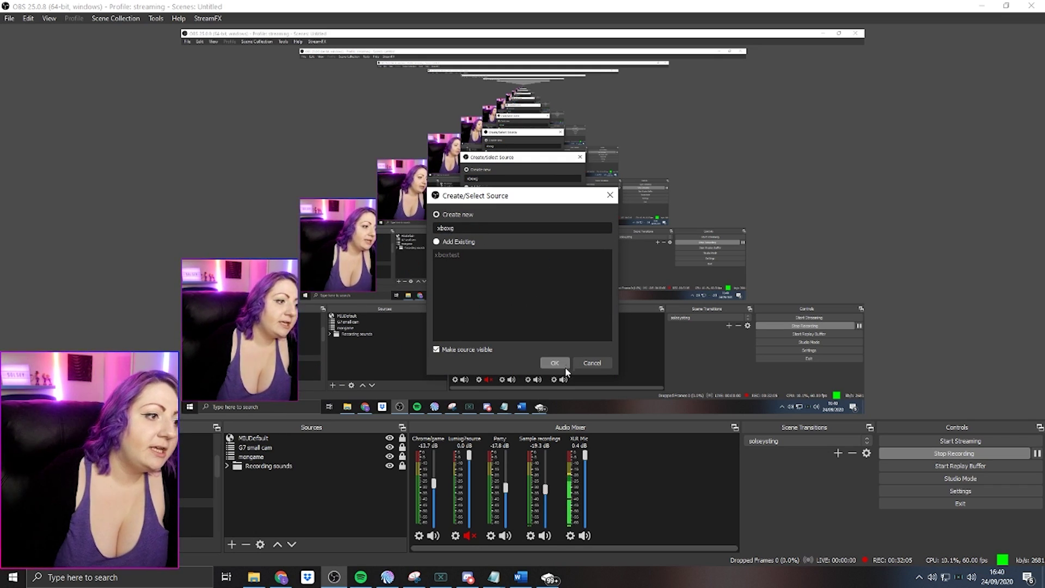
{"action": "key", "text": "Return"}
{"action": "left_click", "coordinate": [405, 361]}
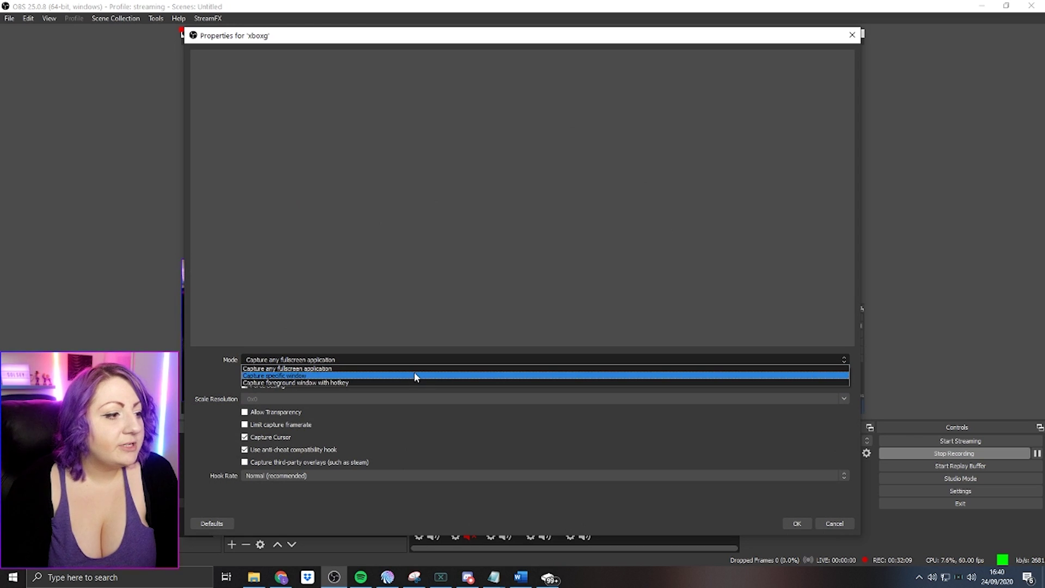
{"action": "left_click", "coordinate": [415, 377]}
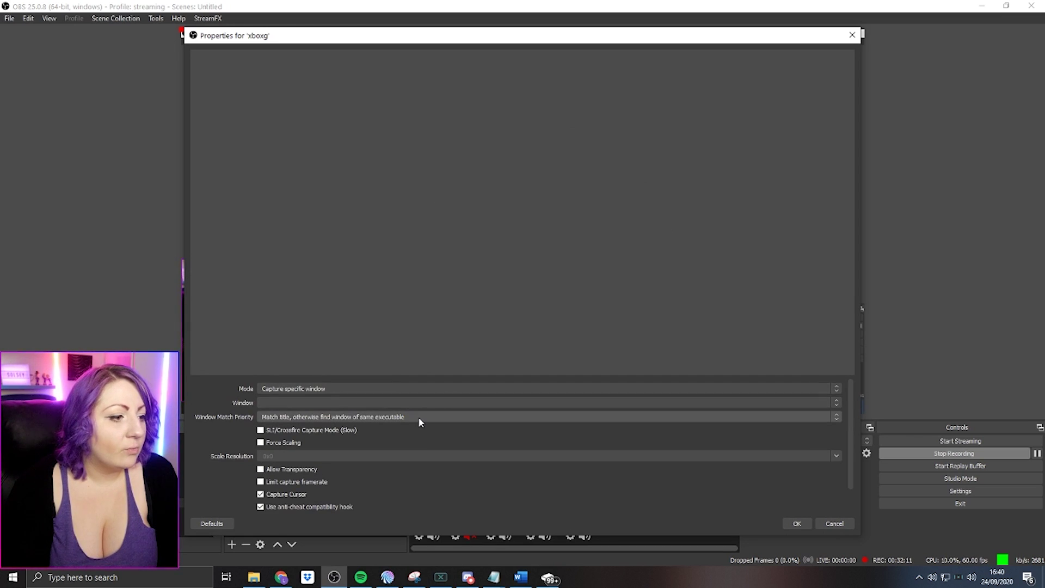
{"action": "left_click", "coordinate": [411, 403]}
{"action": "left_click", "coordinate": [393, 418]}
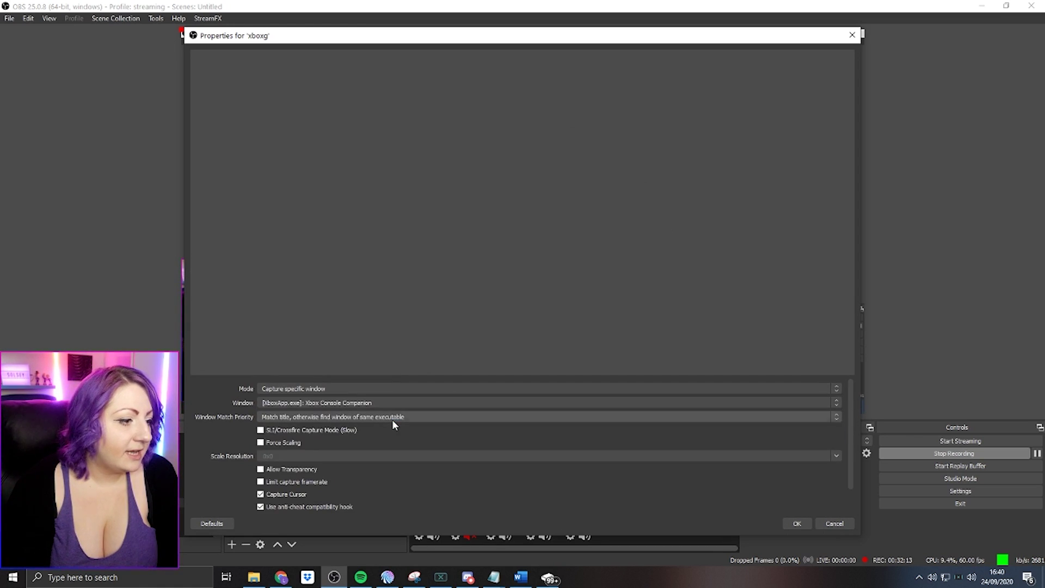
{"action": "left_click", "coordinate": [797, 523]}
{"action": "left_click", "coordinate": [332, 575]}
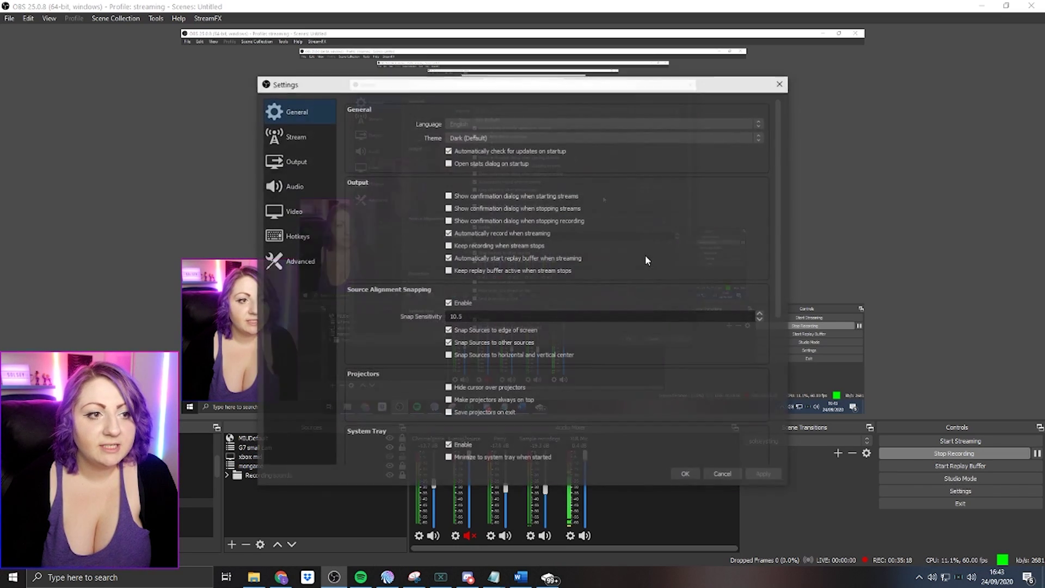
- Set Desktop Audio to Default and apply, then switch it back to Disabled
{"action": "left_click", "coordinate": [282, 189]}
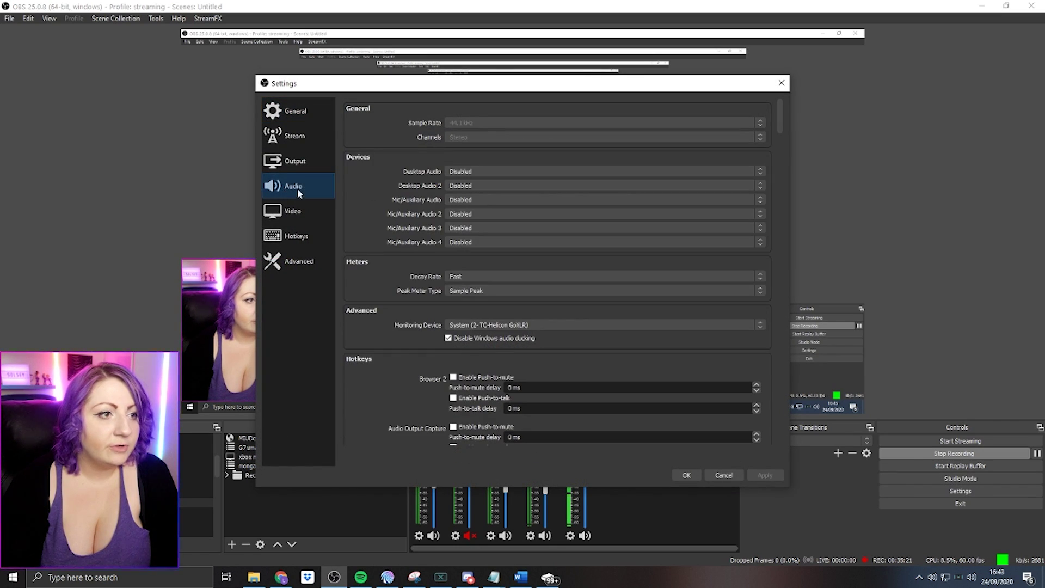
{"action": "left_click", "coordinate": [457, 173]}
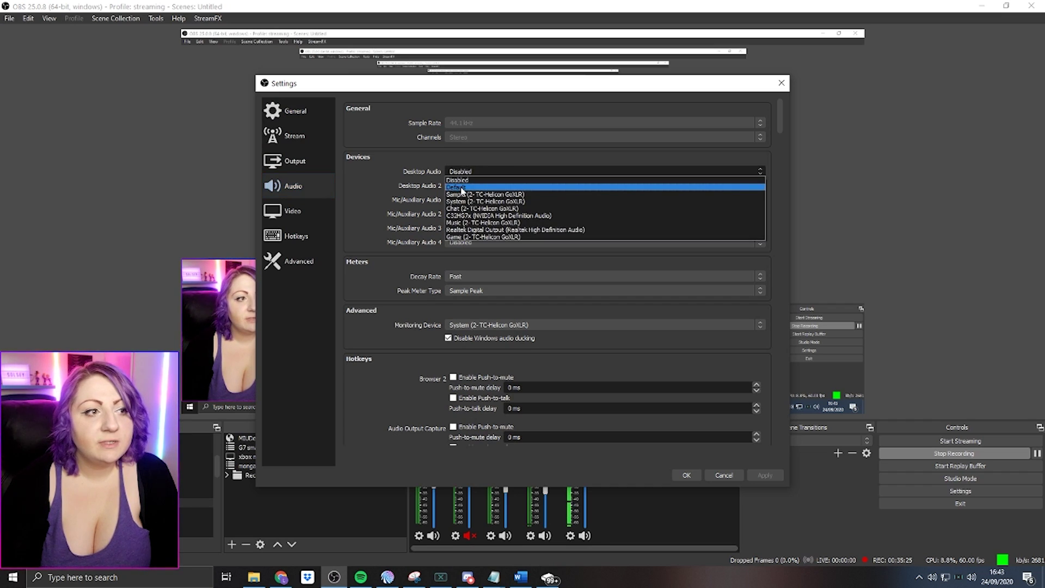
{"action": "left_click", "coordinate": [460, 179]}
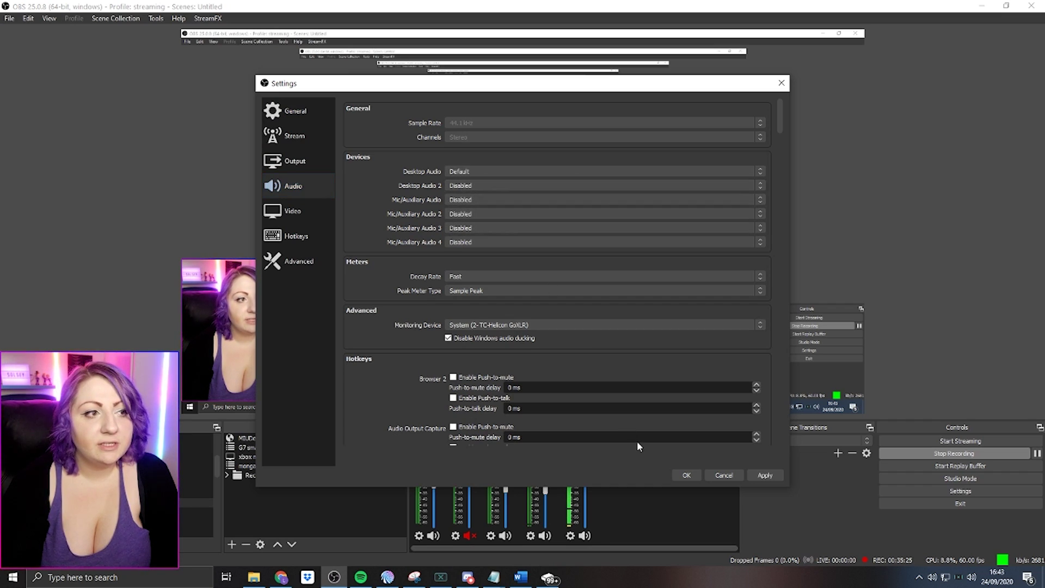
{"action": "left_click", "coordinate": [764, 475]}
{"action": "left_click", "coordinate": [687, 475]}
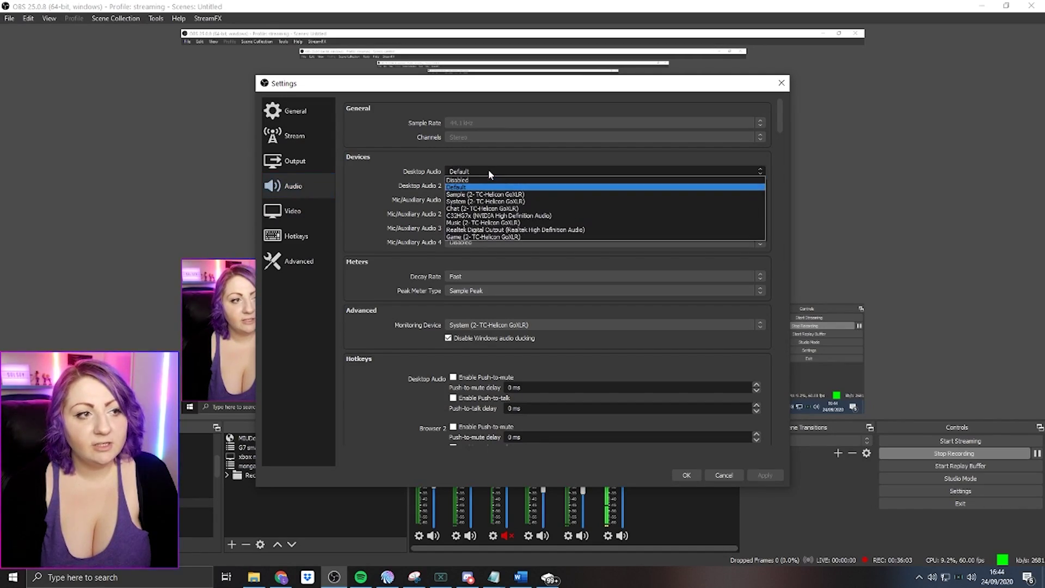
{"action": "left_click", "coordinate": [484, 184]}
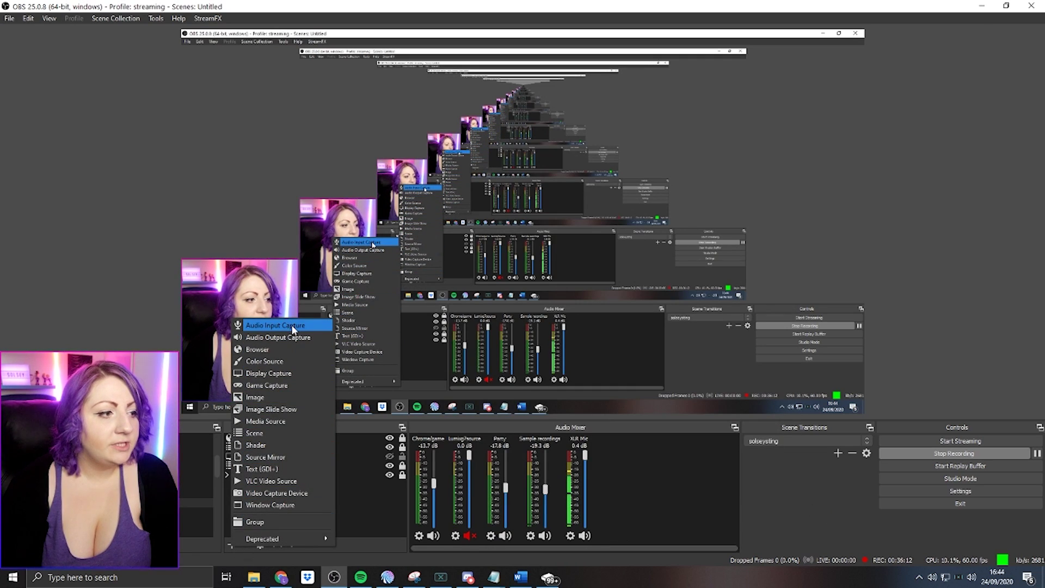
- Add an Audio Output Capture source on the Default device, then begin an Audio Input Capture source
{"action": "left_click", "coordinate": [297, 337]}
{"action": "key", "text": "Return"}
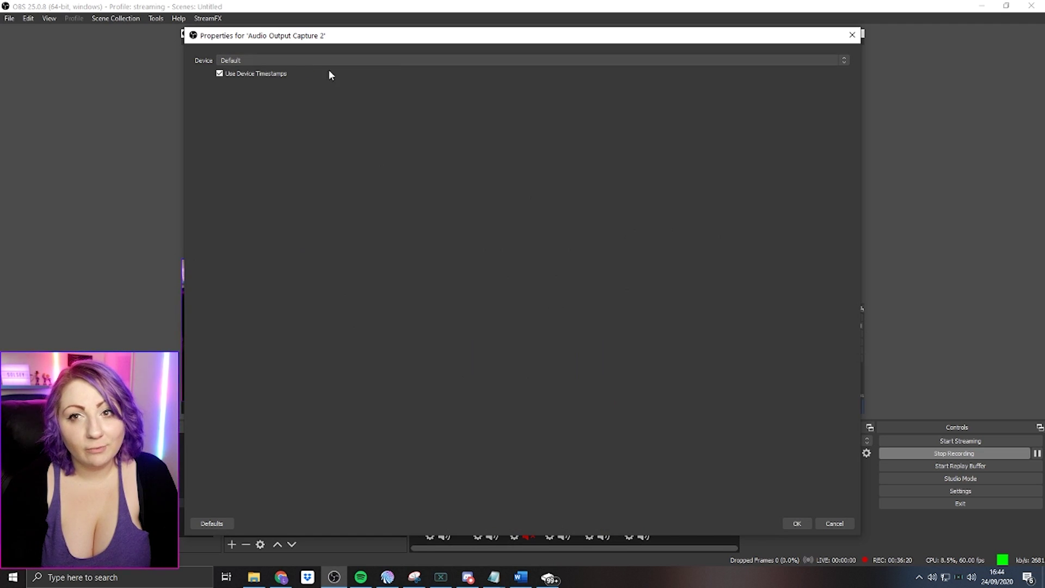
{"action": "left_click", "coordinate": [804, 523]}
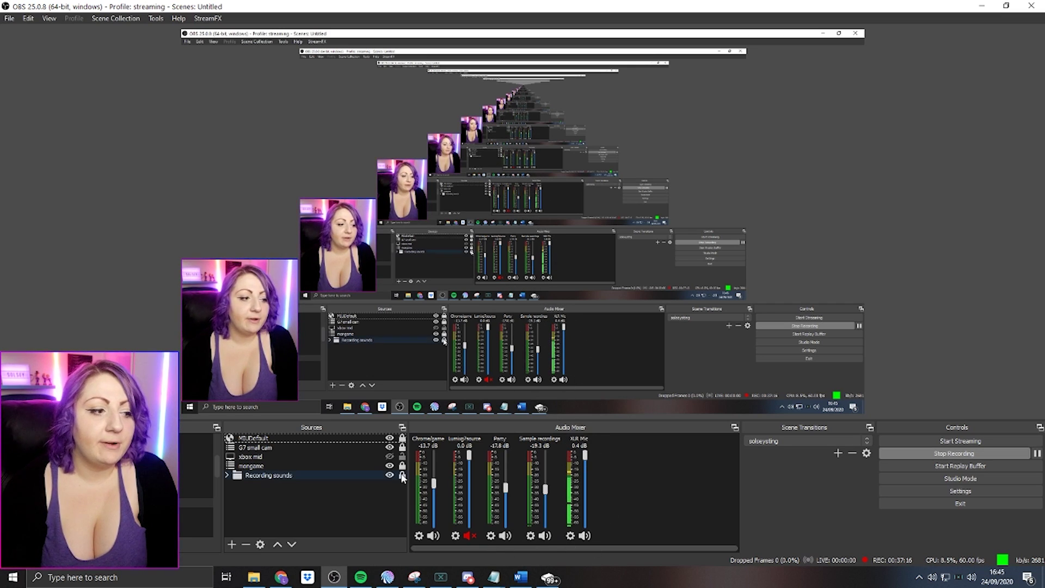
{"action": "left_click", "coordinate": [234, 543]}
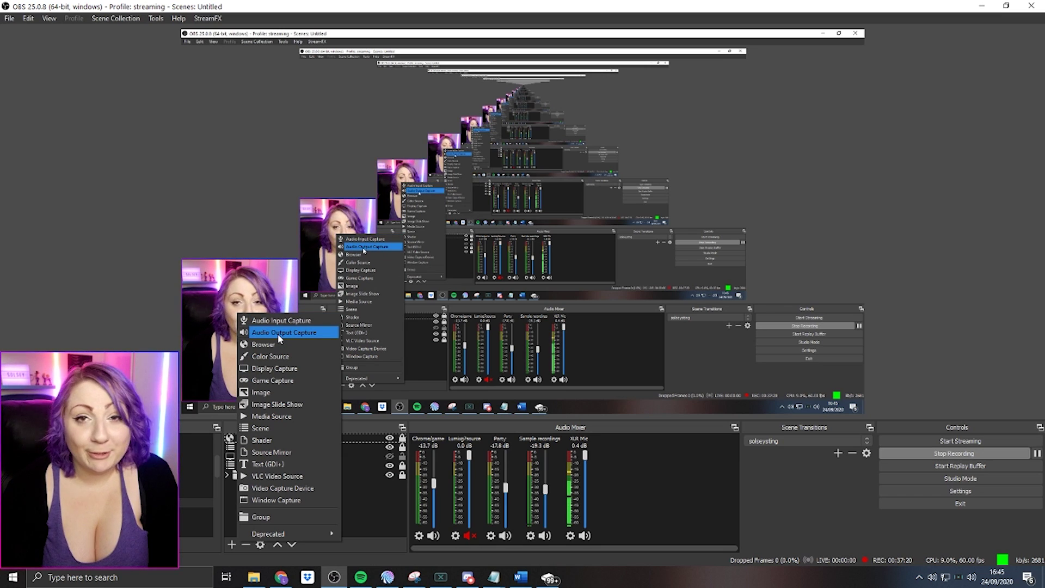
{"action": "left_click", "coordinate": [270, 324]}
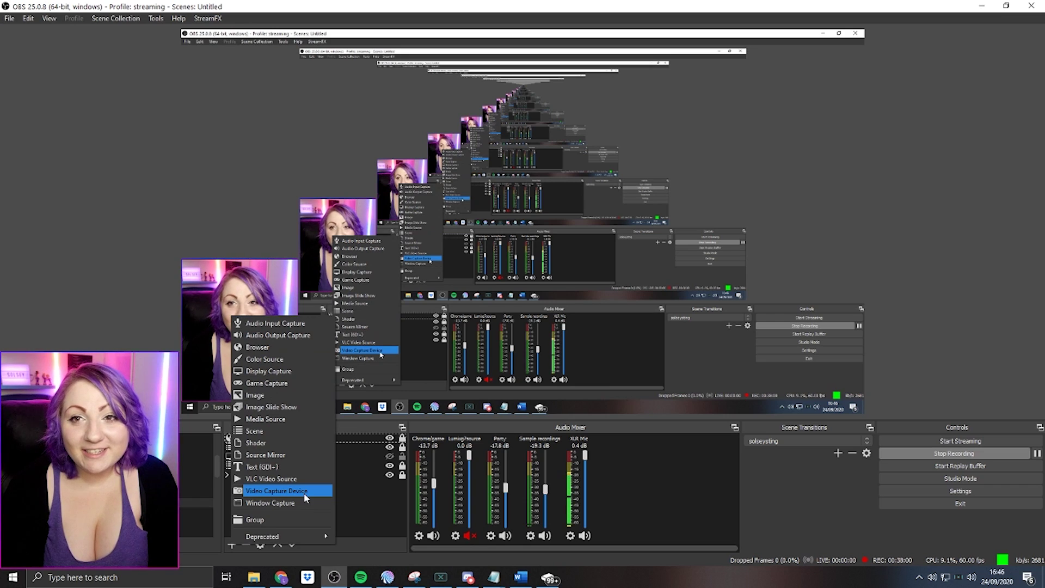
- Create a new Video Capture Device source using the Cam Link 4K
{"action": "left_click", "coordinate": [260, 497]}
{"action": "left_click", "coordinate": [554, 363]}
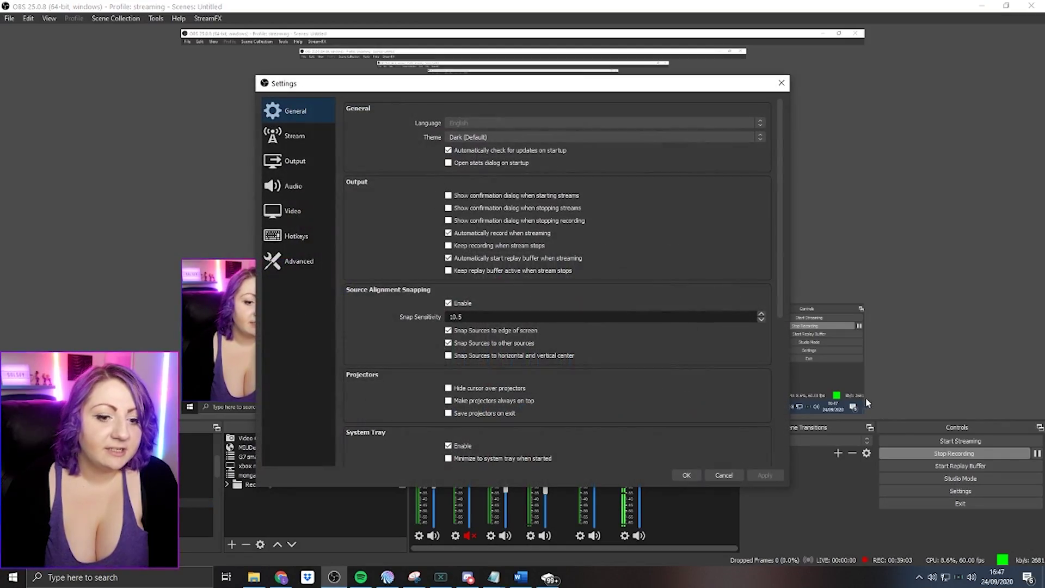
- Show the Video settings page with its 1920x1080 canvas and 1280x720 output resolution
{"action": "left_click", "coordinate": [299, 213]}
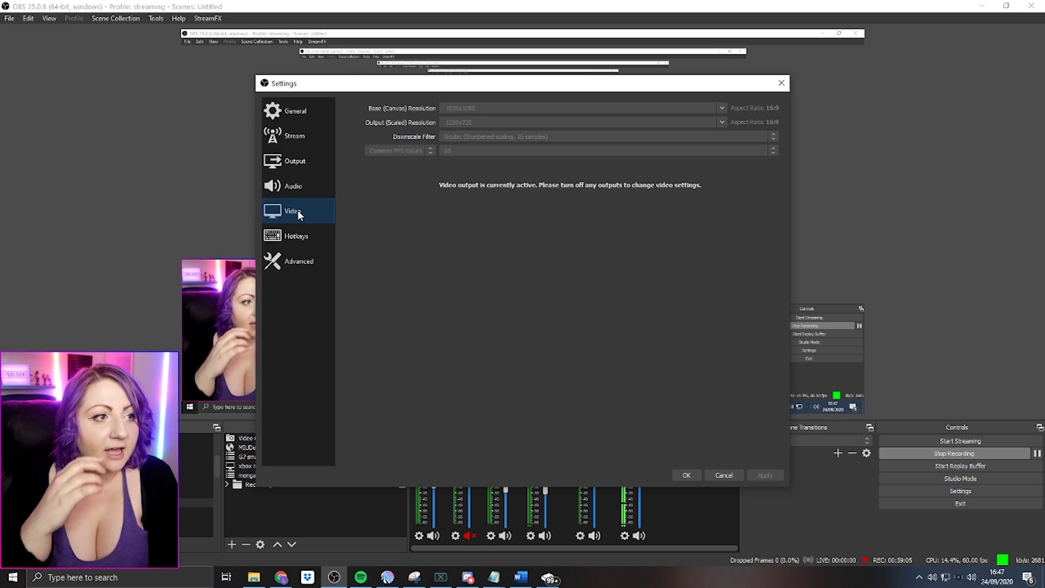